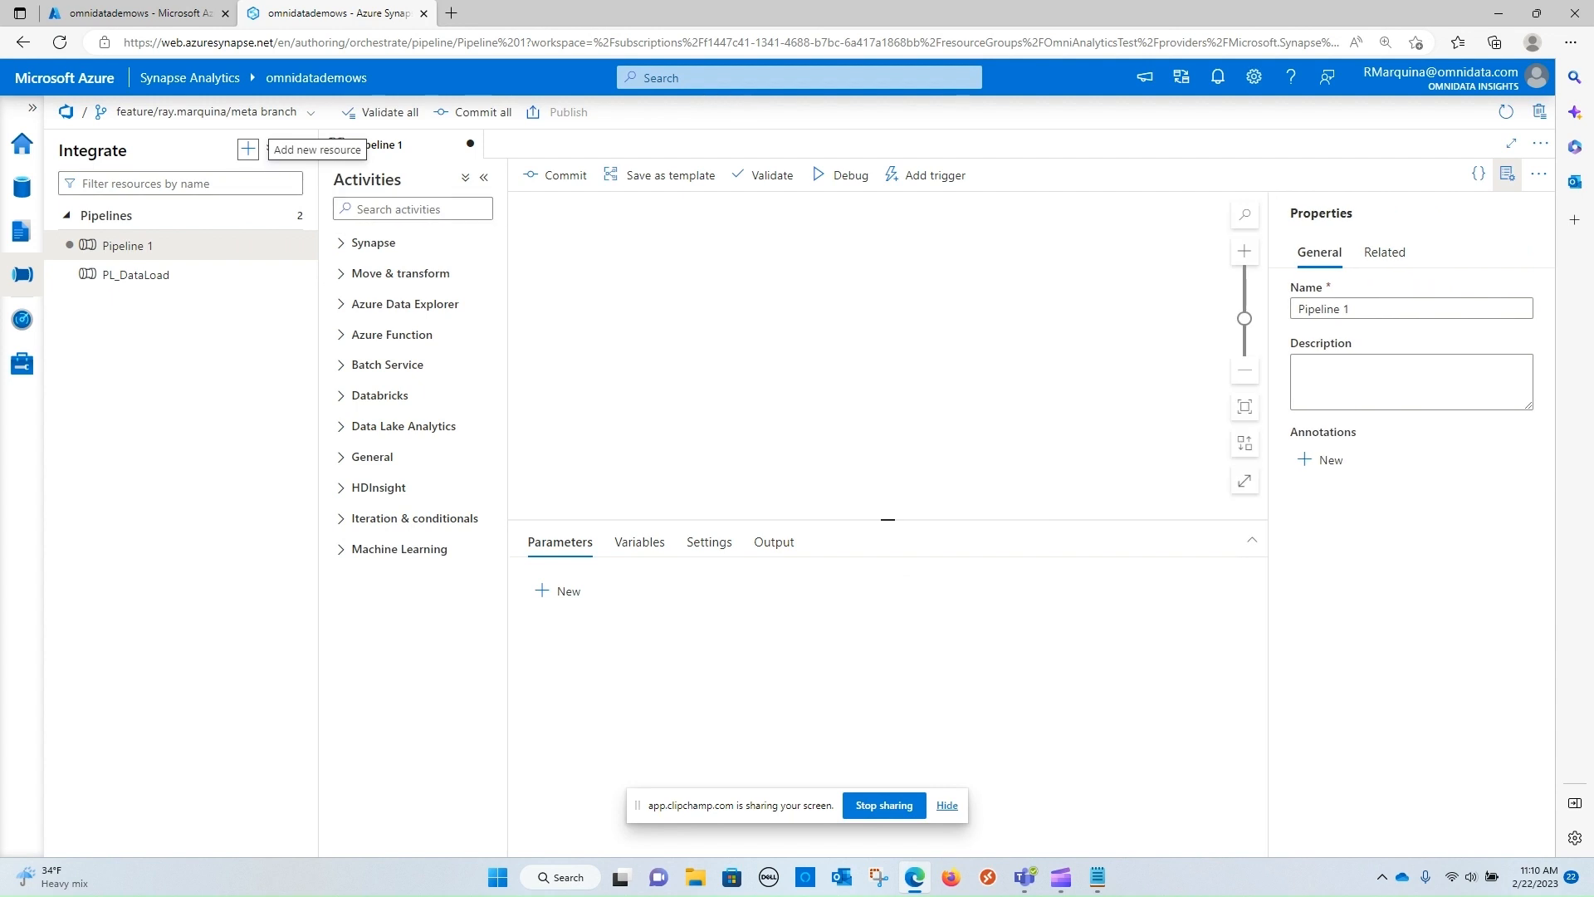
Add a Switch activity to the Pipeline 1 canvas and name it DemoSwitch
click(398, 518)
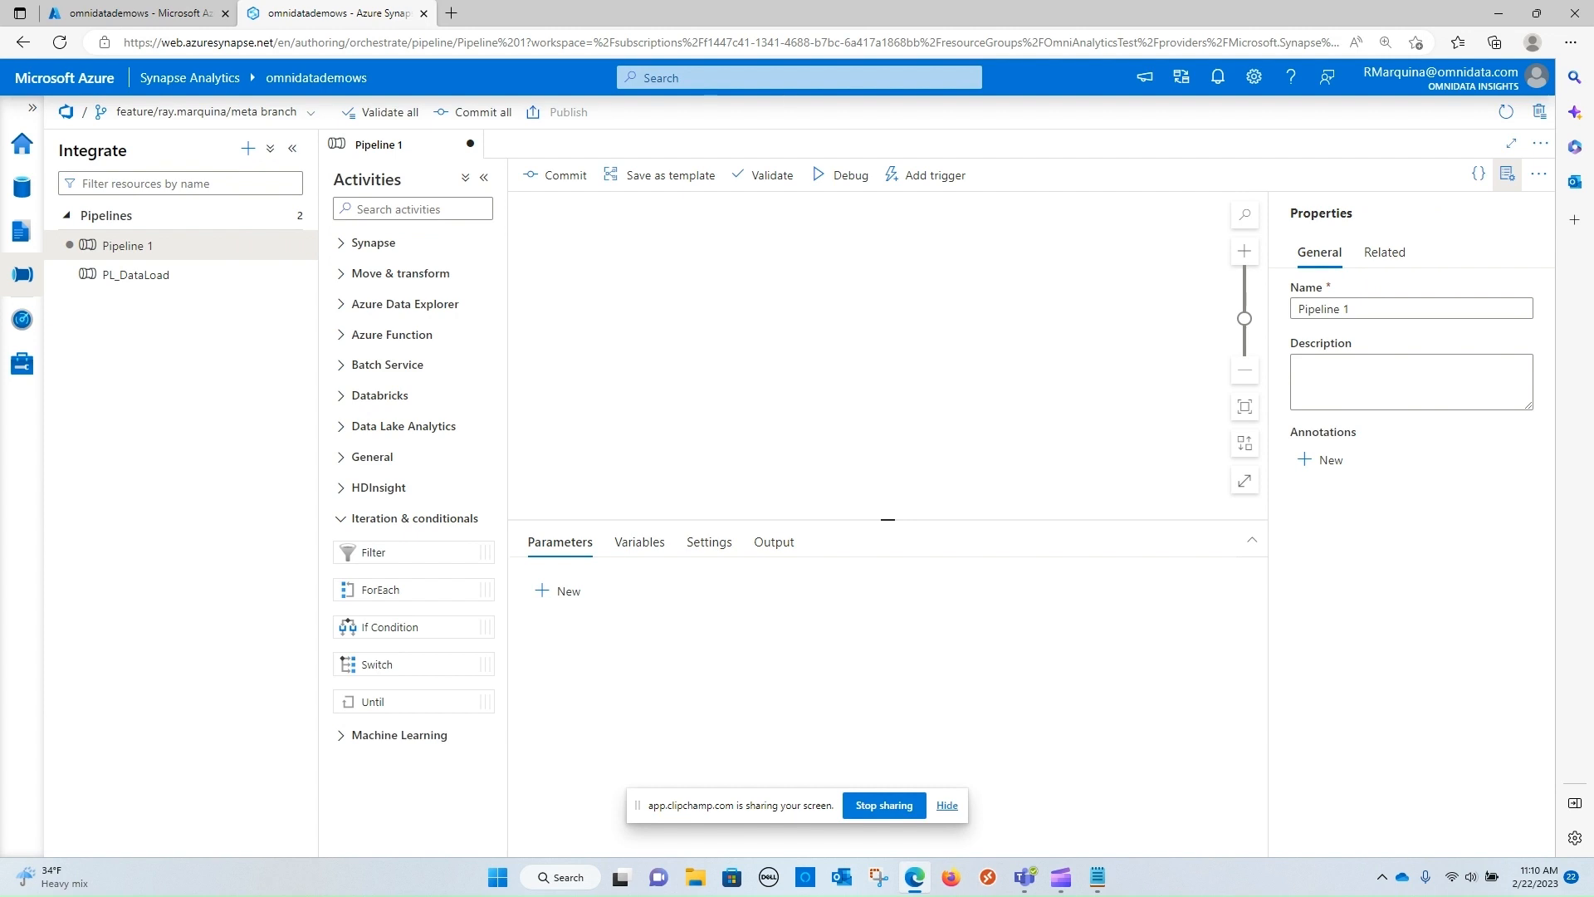
drag(377, 664, 787, 290)
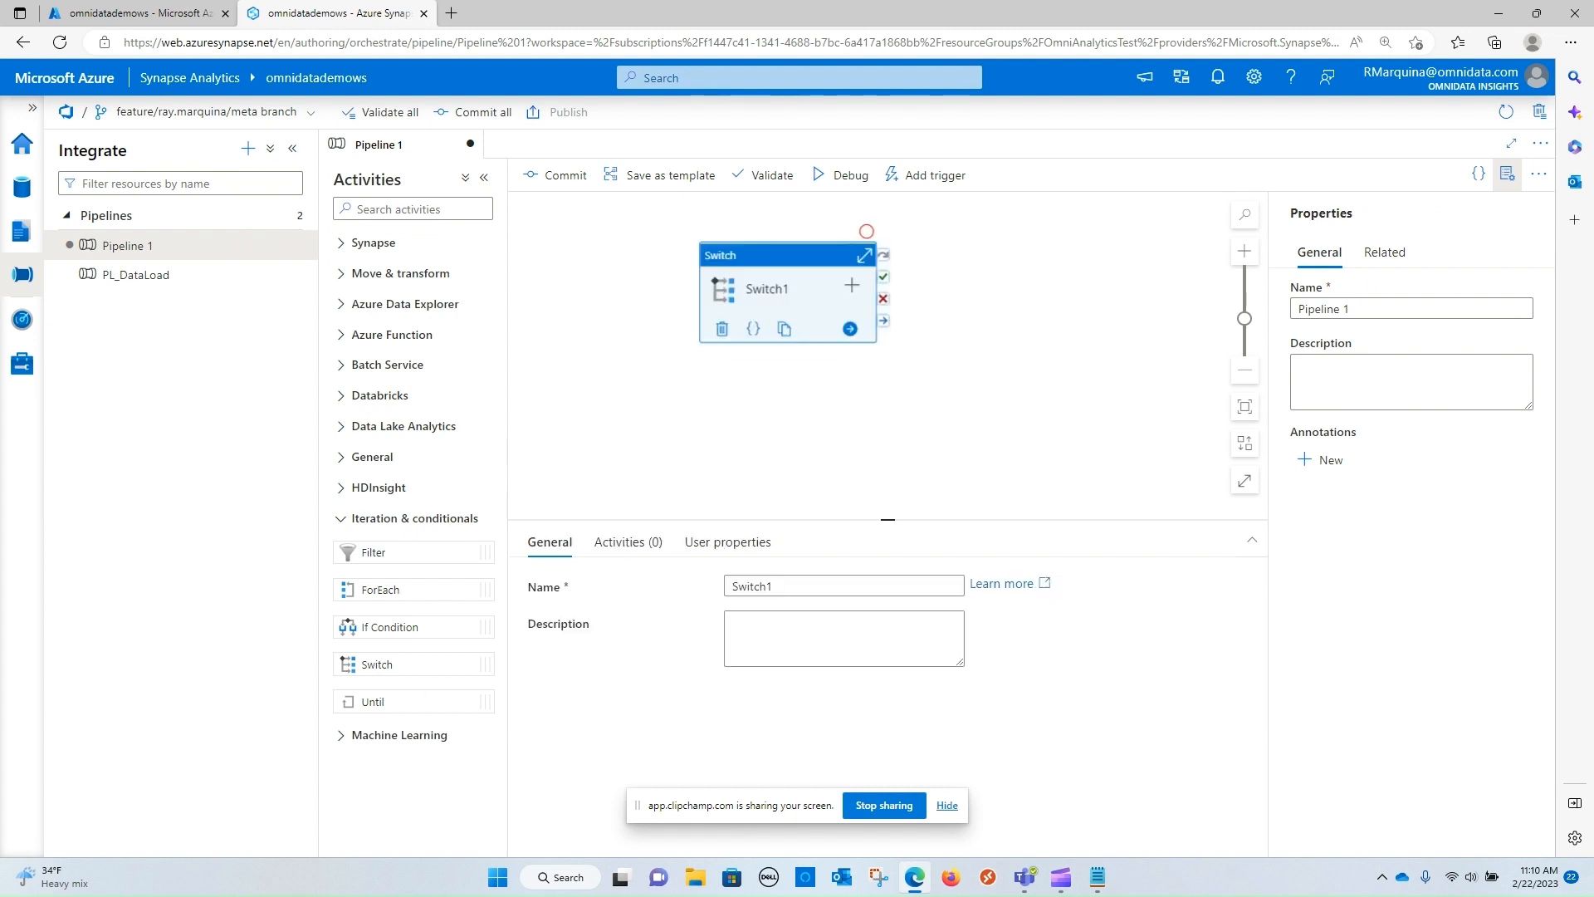
click(772, 586)
key(ctrl+a)
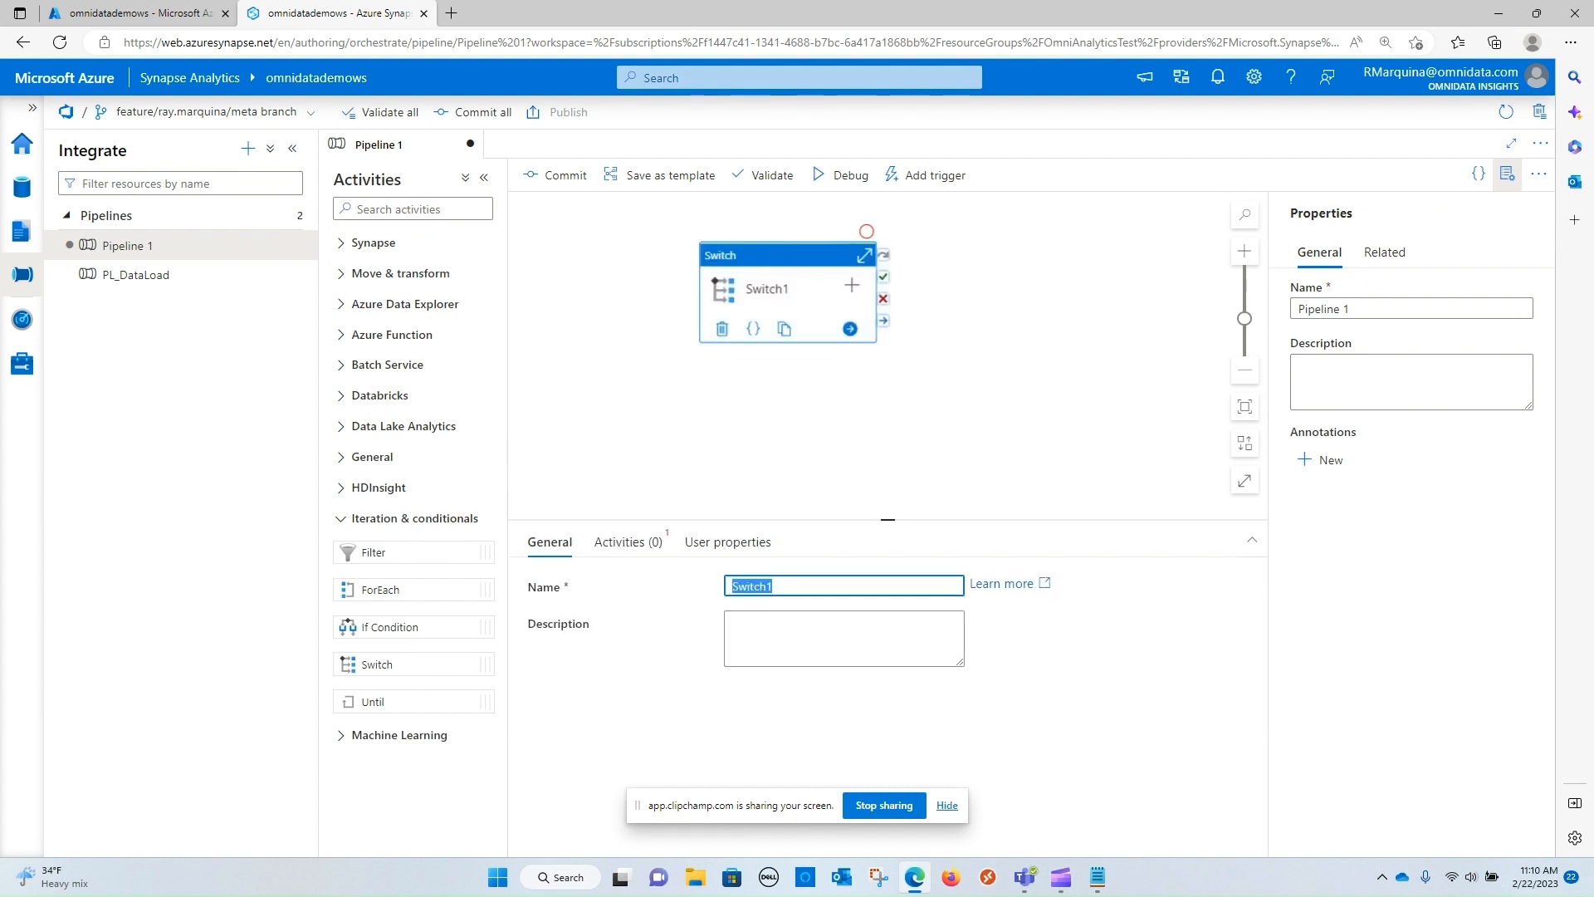
key(BackSpace)
text(Demo)
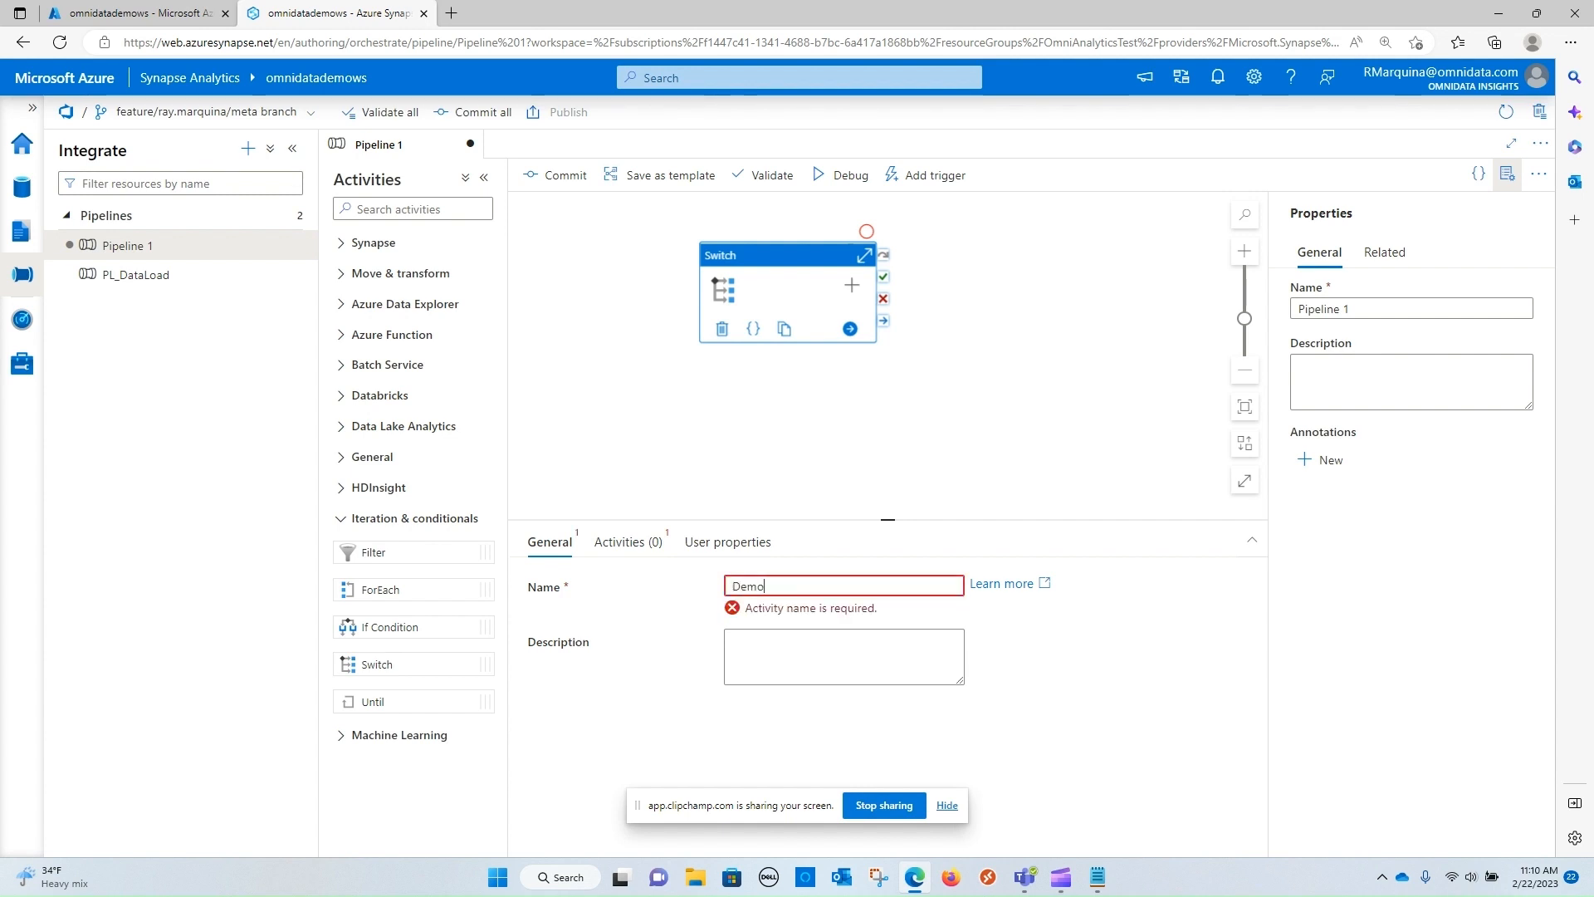
text(Switch)
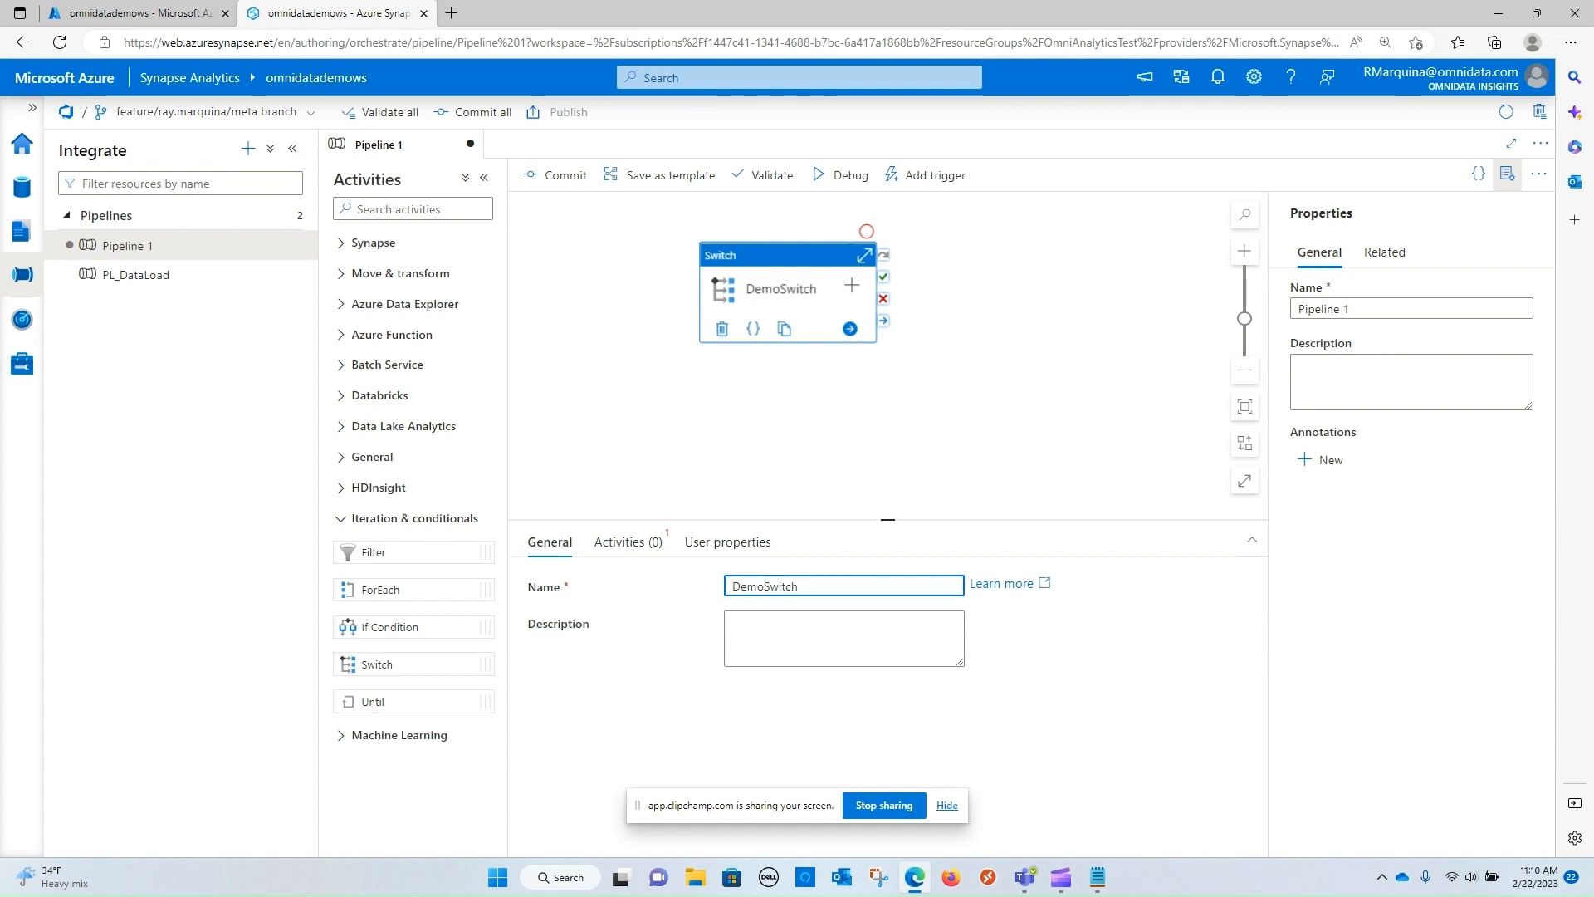
click(866, 230)
click(864, 254)
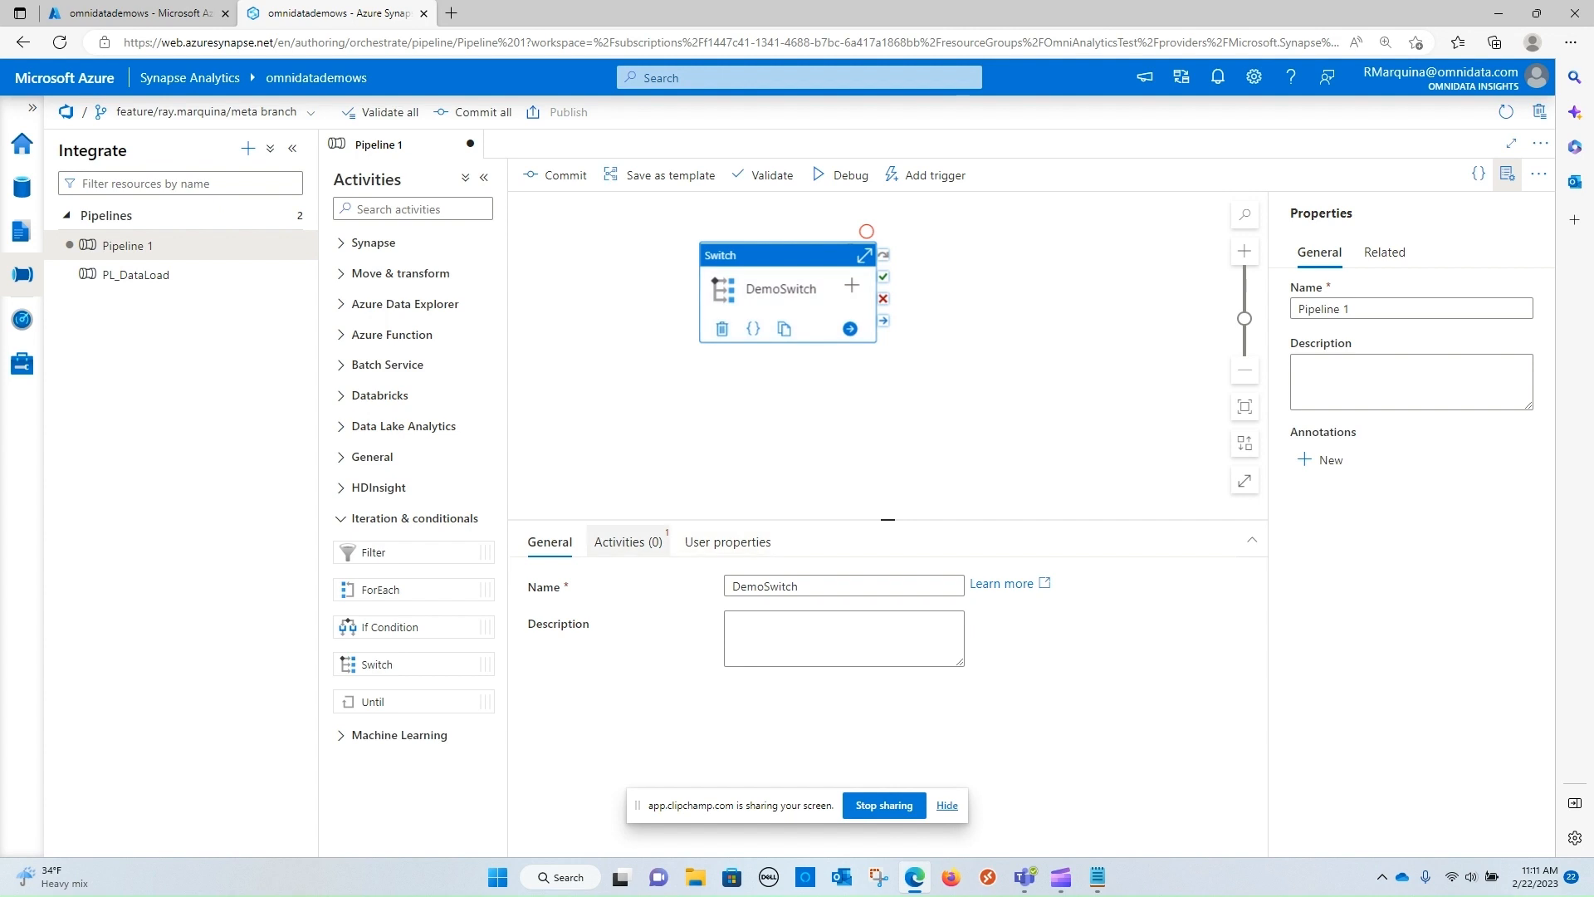
Add three cases to the DemoSwitch activity, and hide the screen-sharing notice covering the case list
click(629, 542)
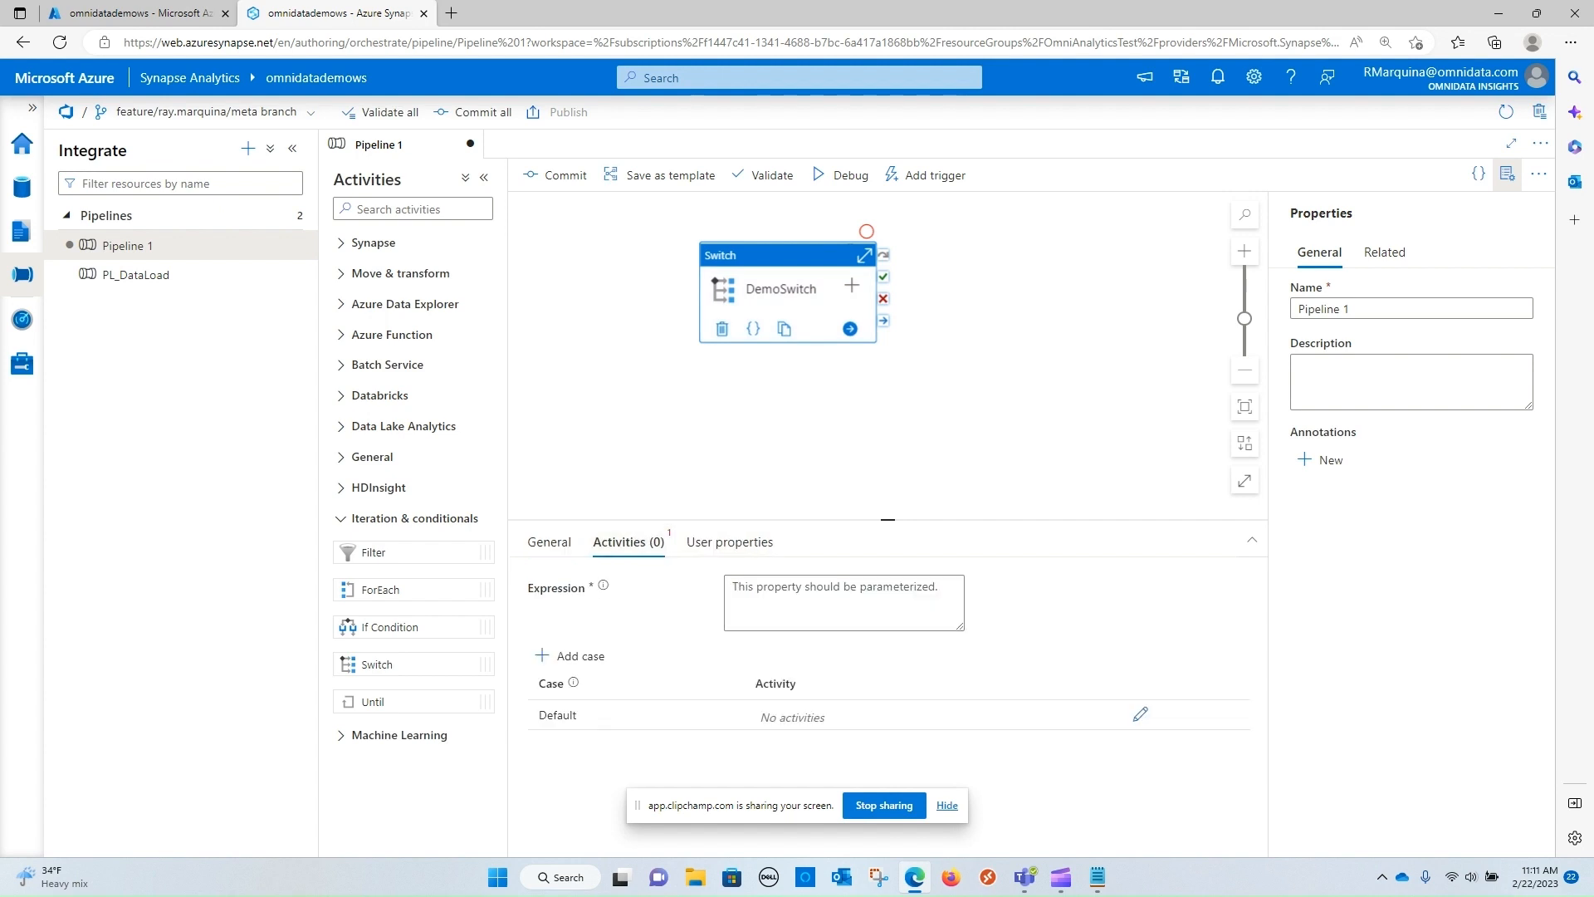
drag(888, 520, 888, 408)
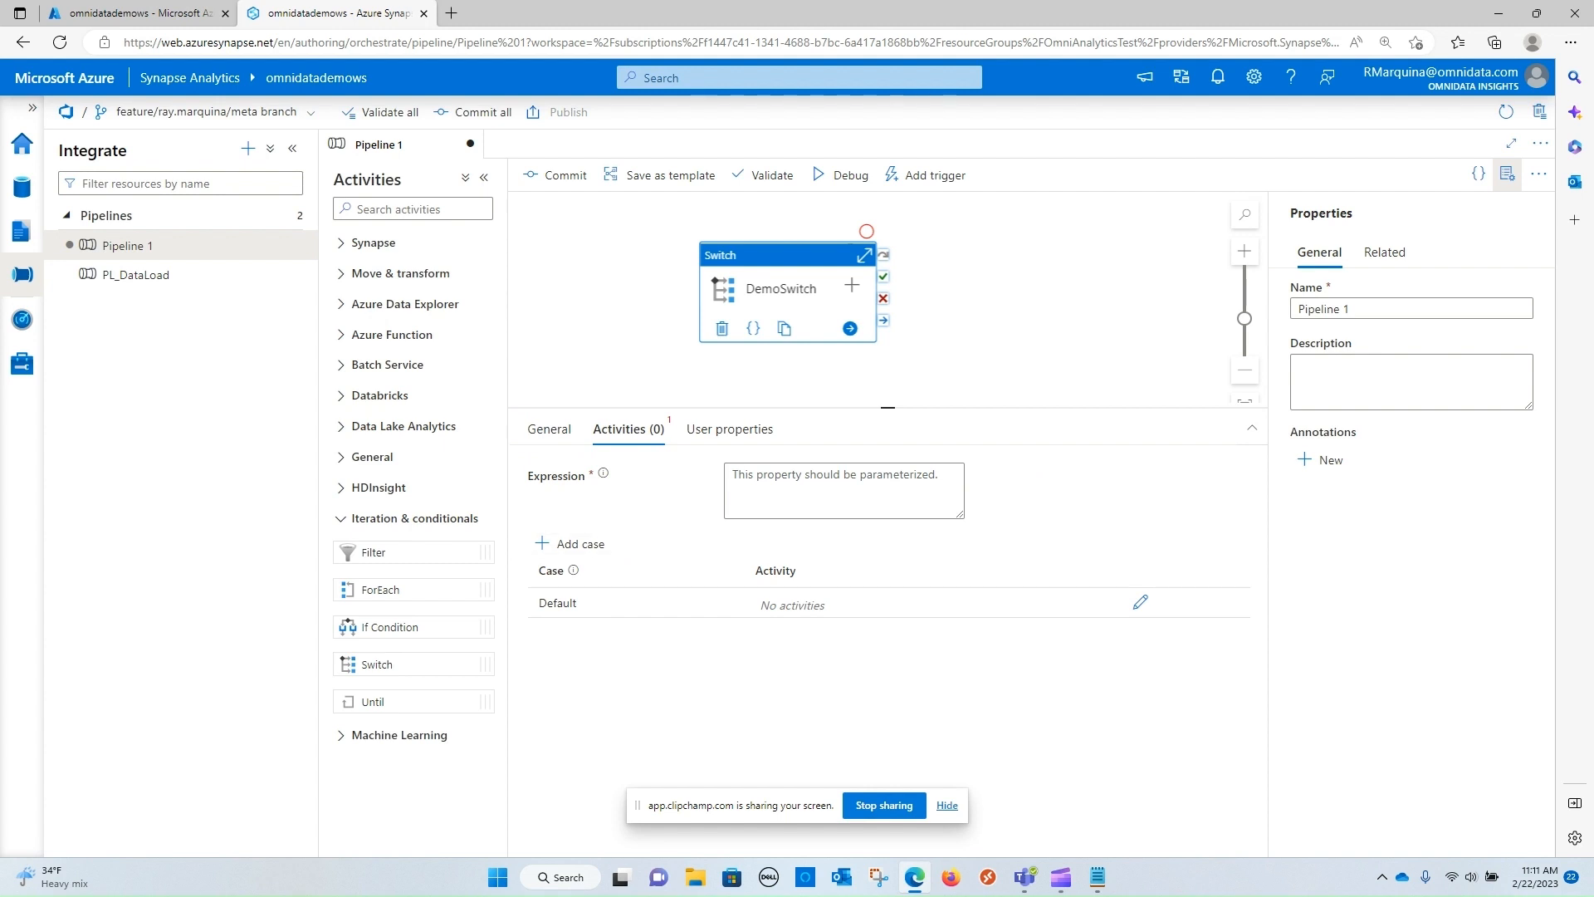
click(570, 544)
click(570, 543)
click(570, 543)
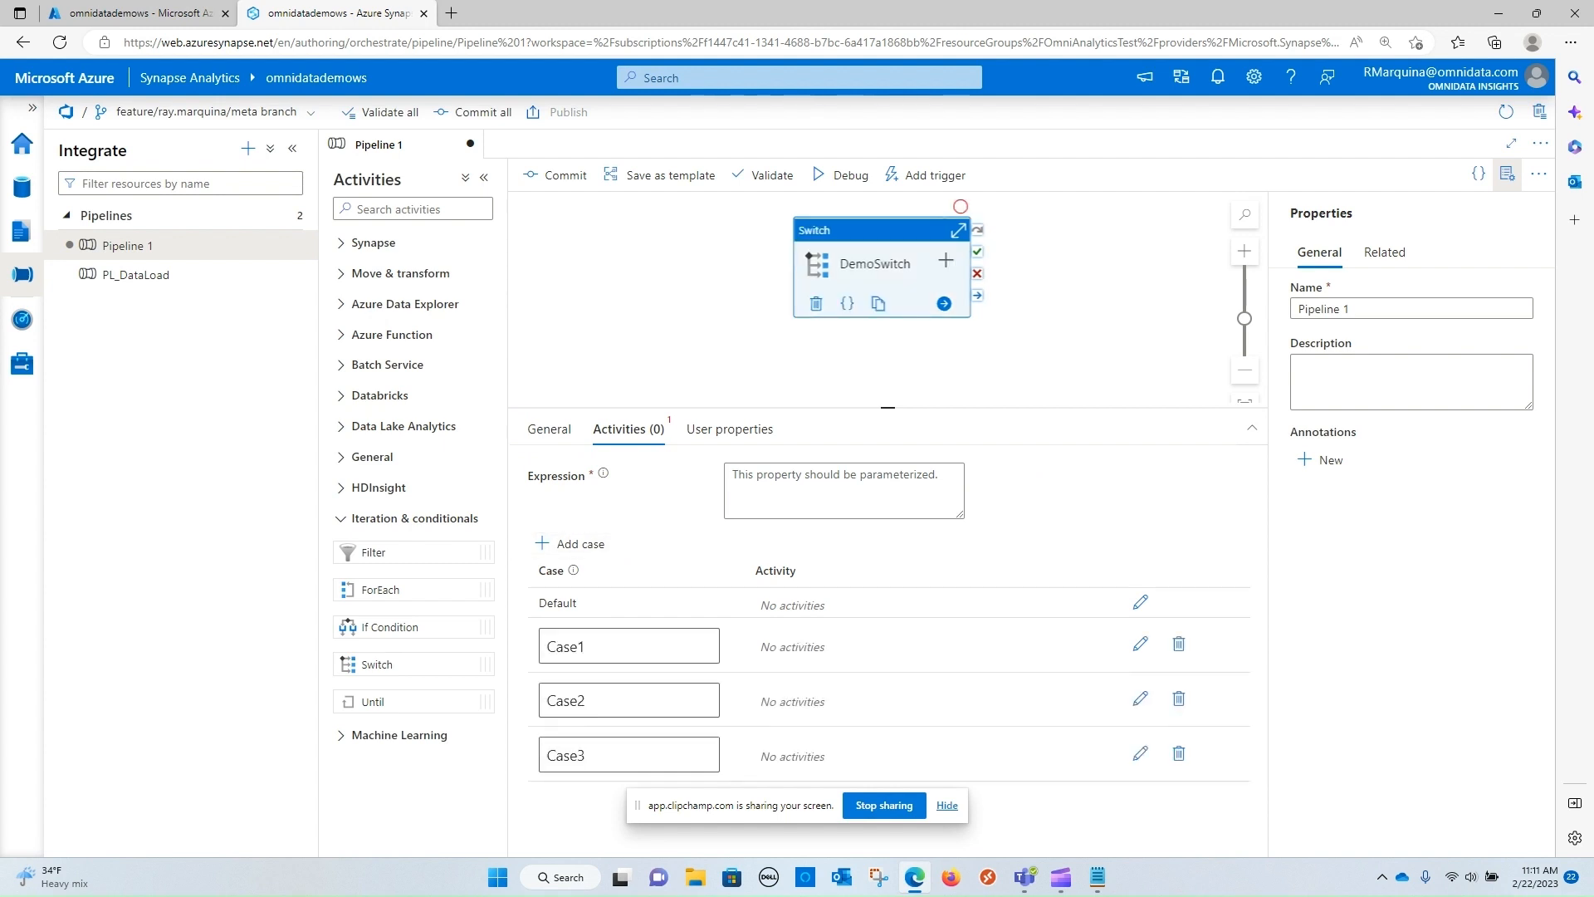
click(947, 805)
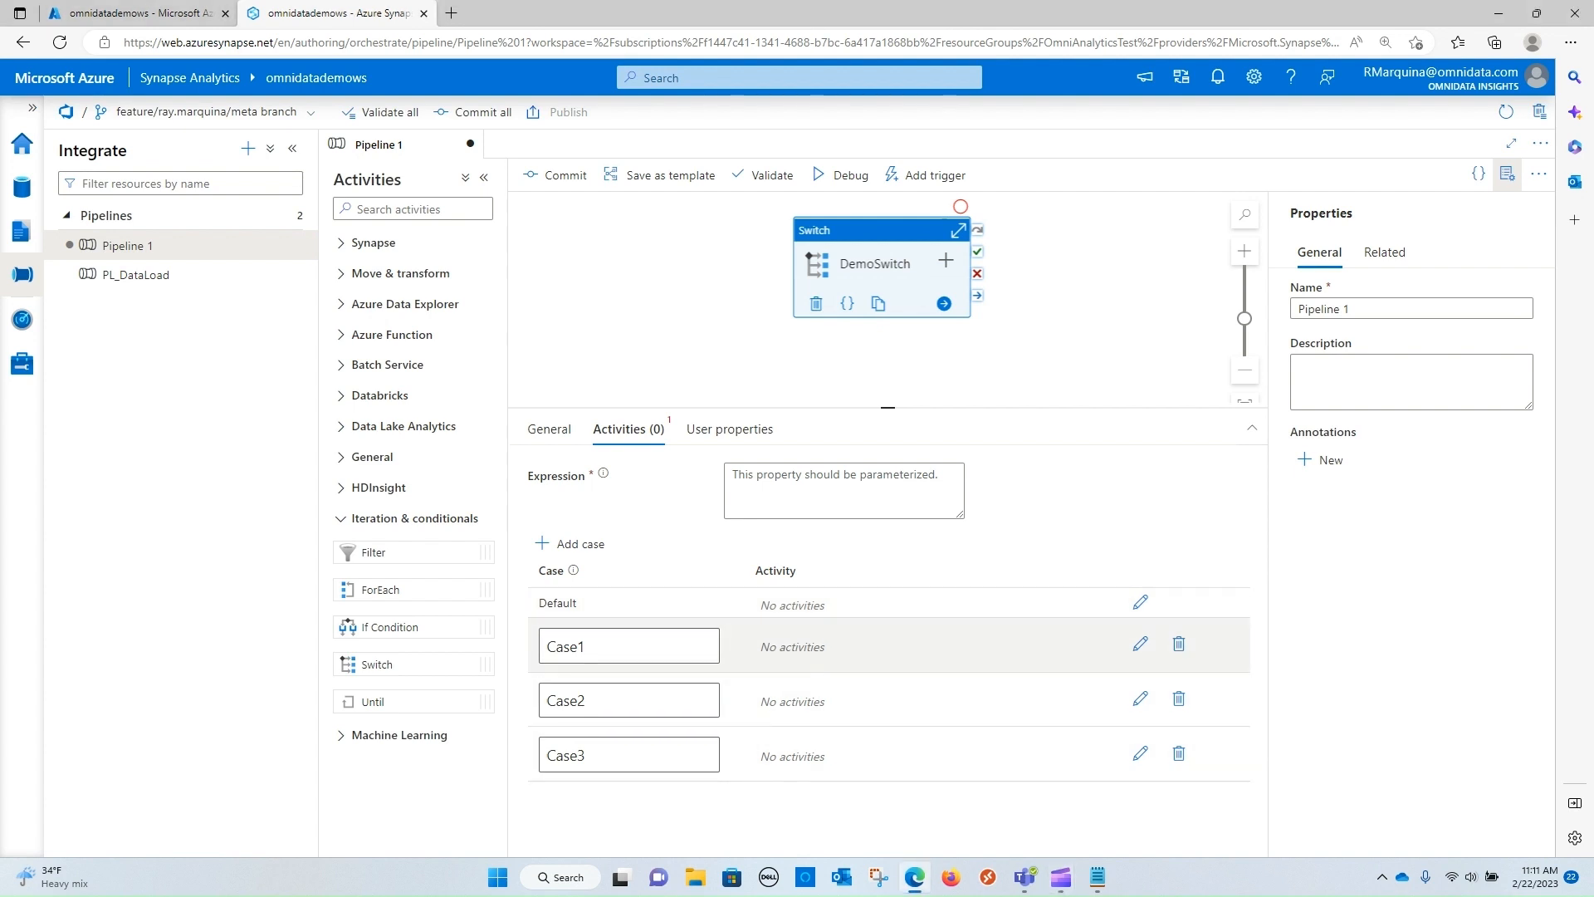
Add a Wait activity named case1 inside Case1 of DemoSwitch and return to the pipeline
mouse_move(574, 571)
click(1140, 645)
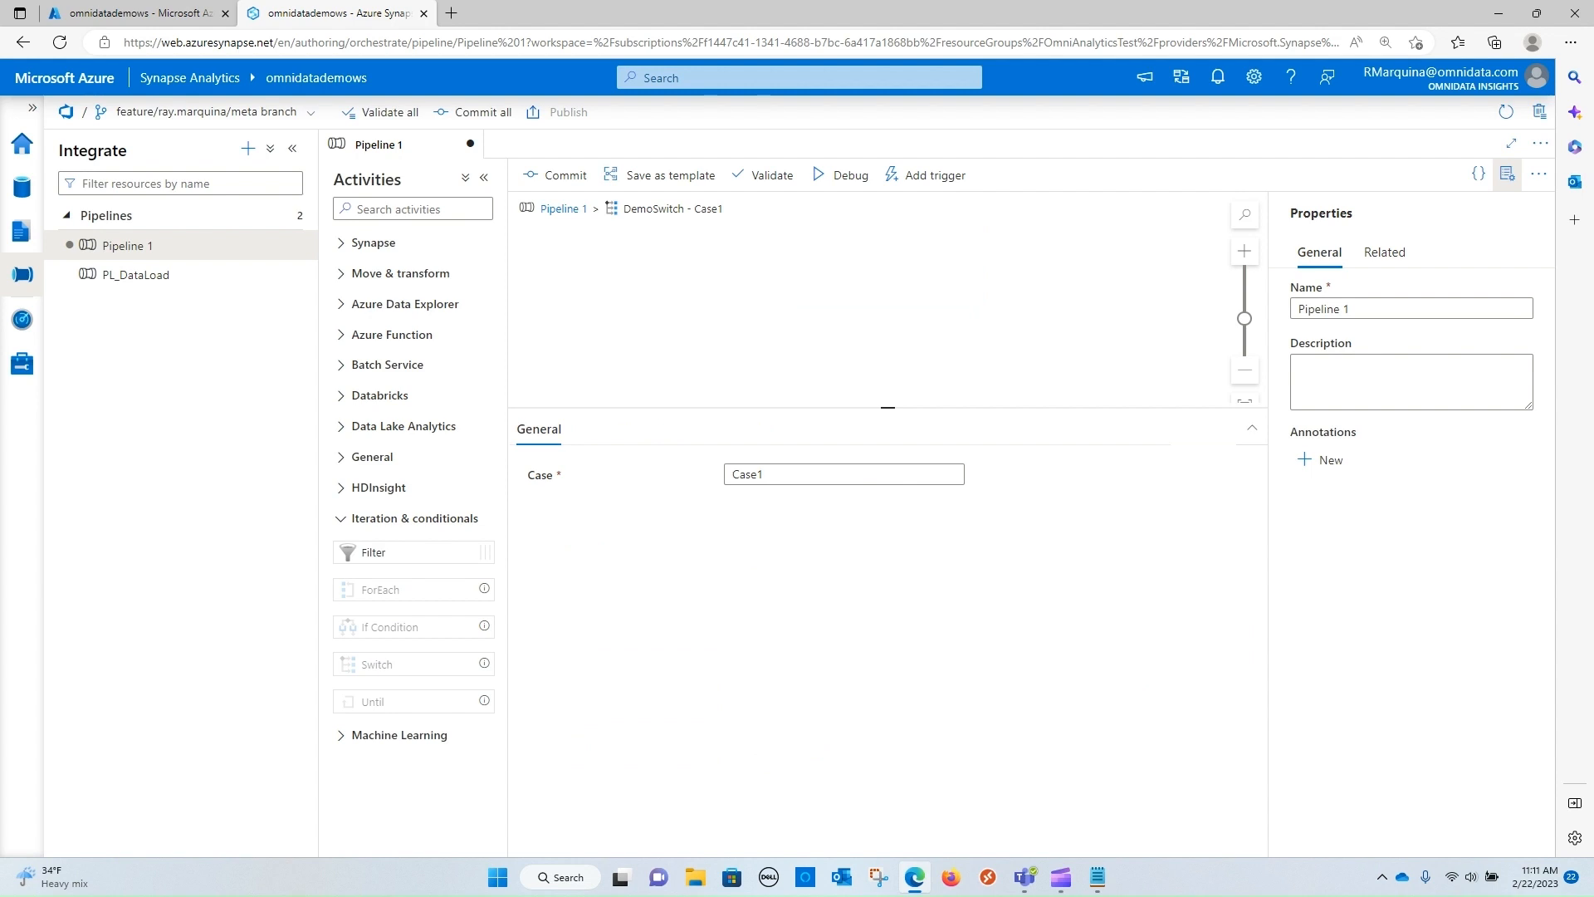
click(372, 457)
scroll(414, 532, down, 3)
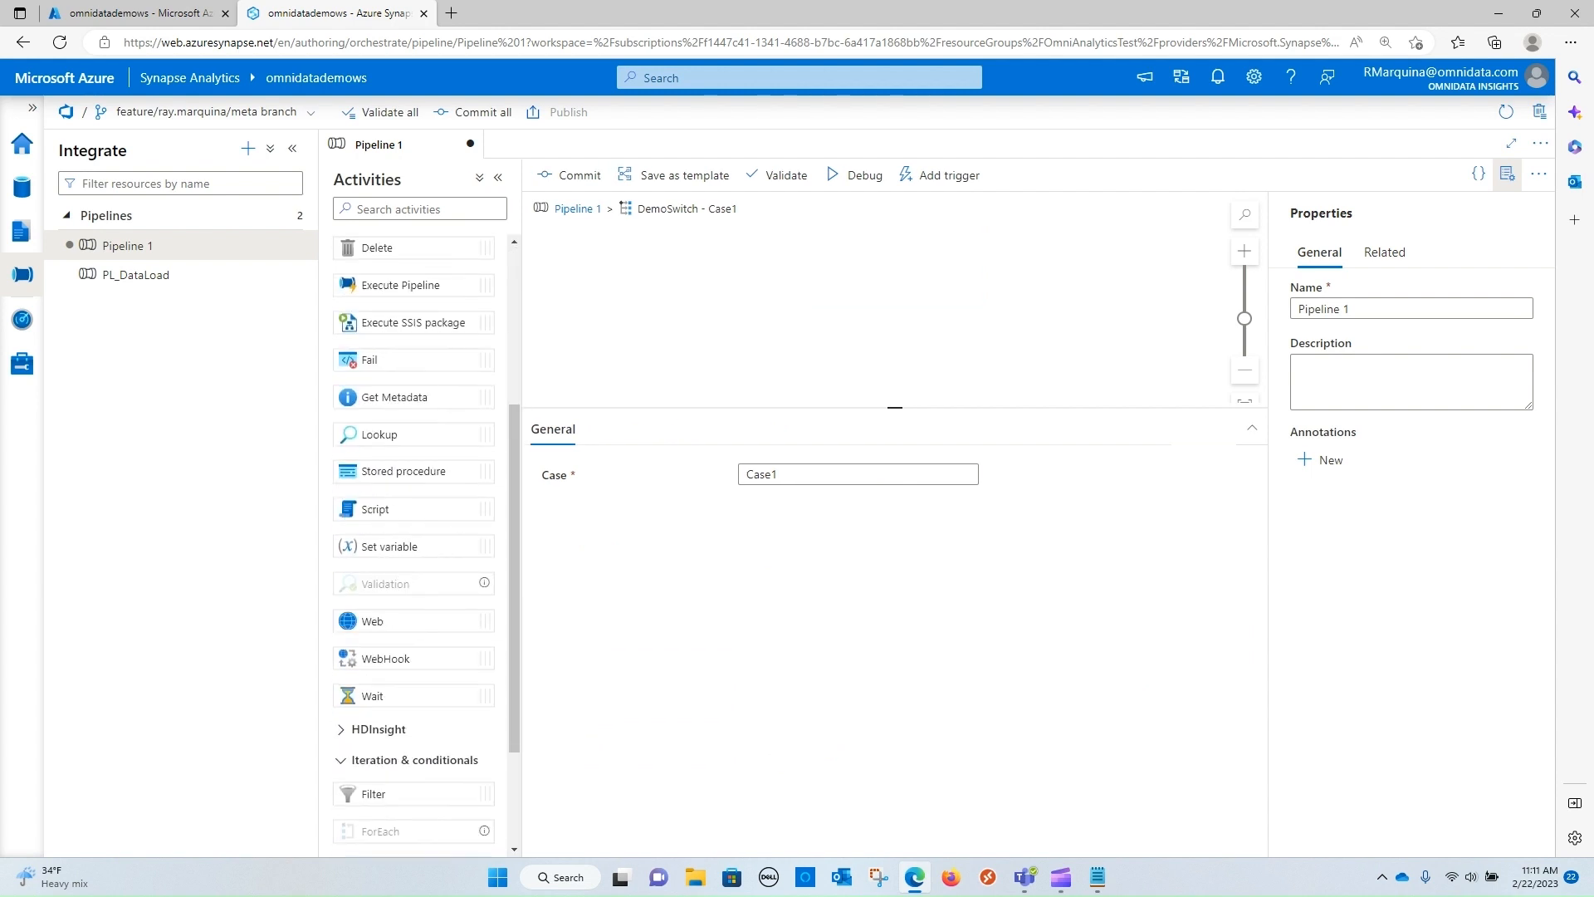
drag(372, 696, 722, 303)
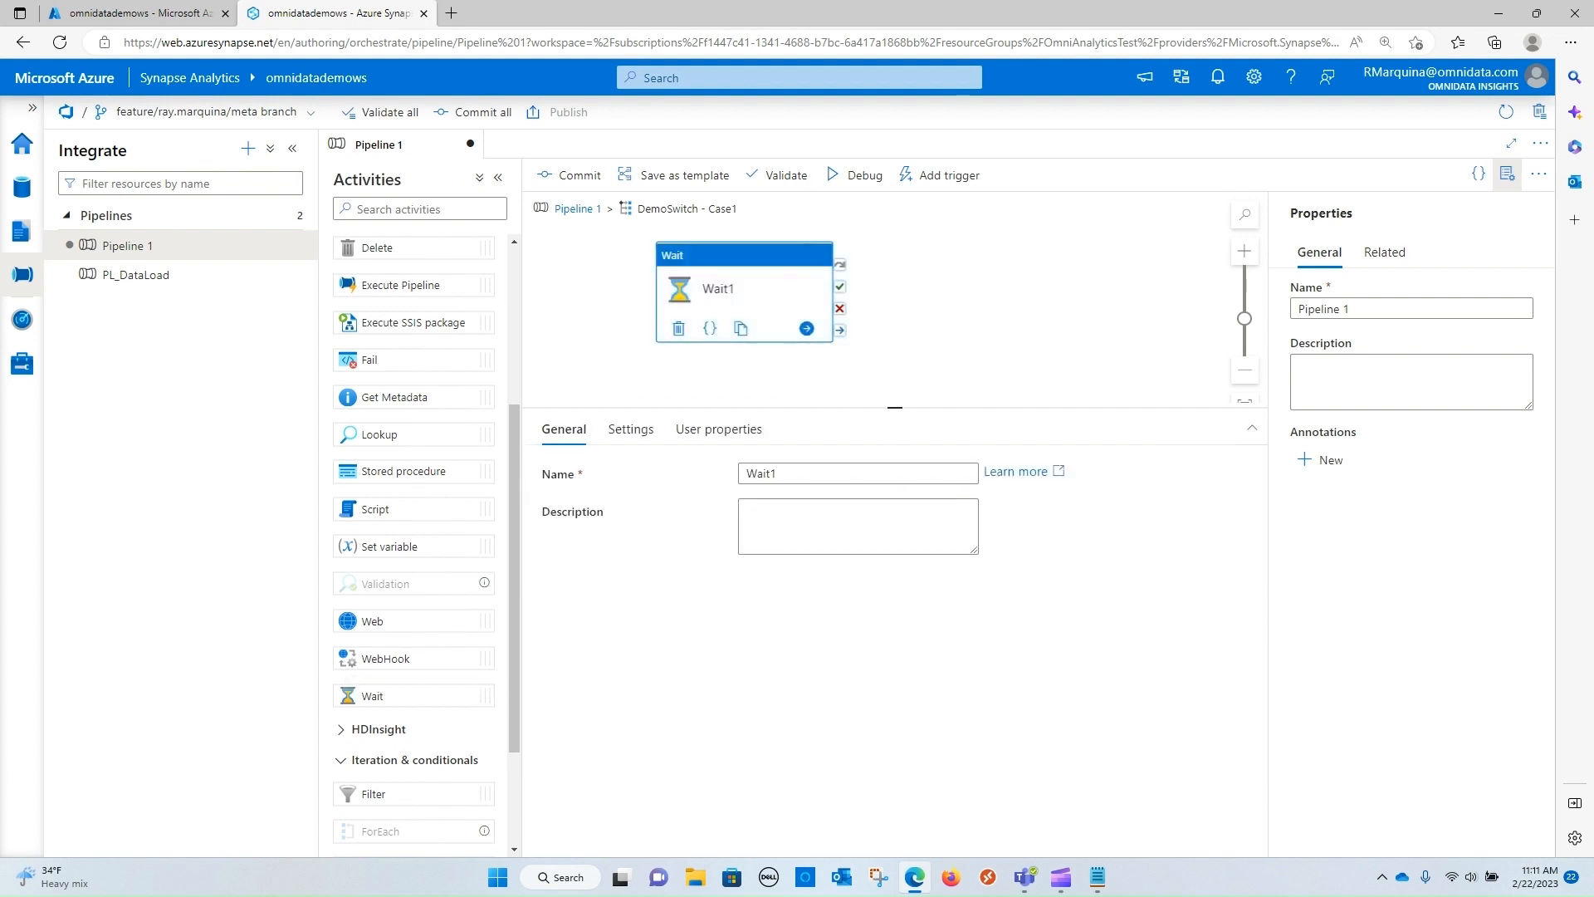
text(case1)
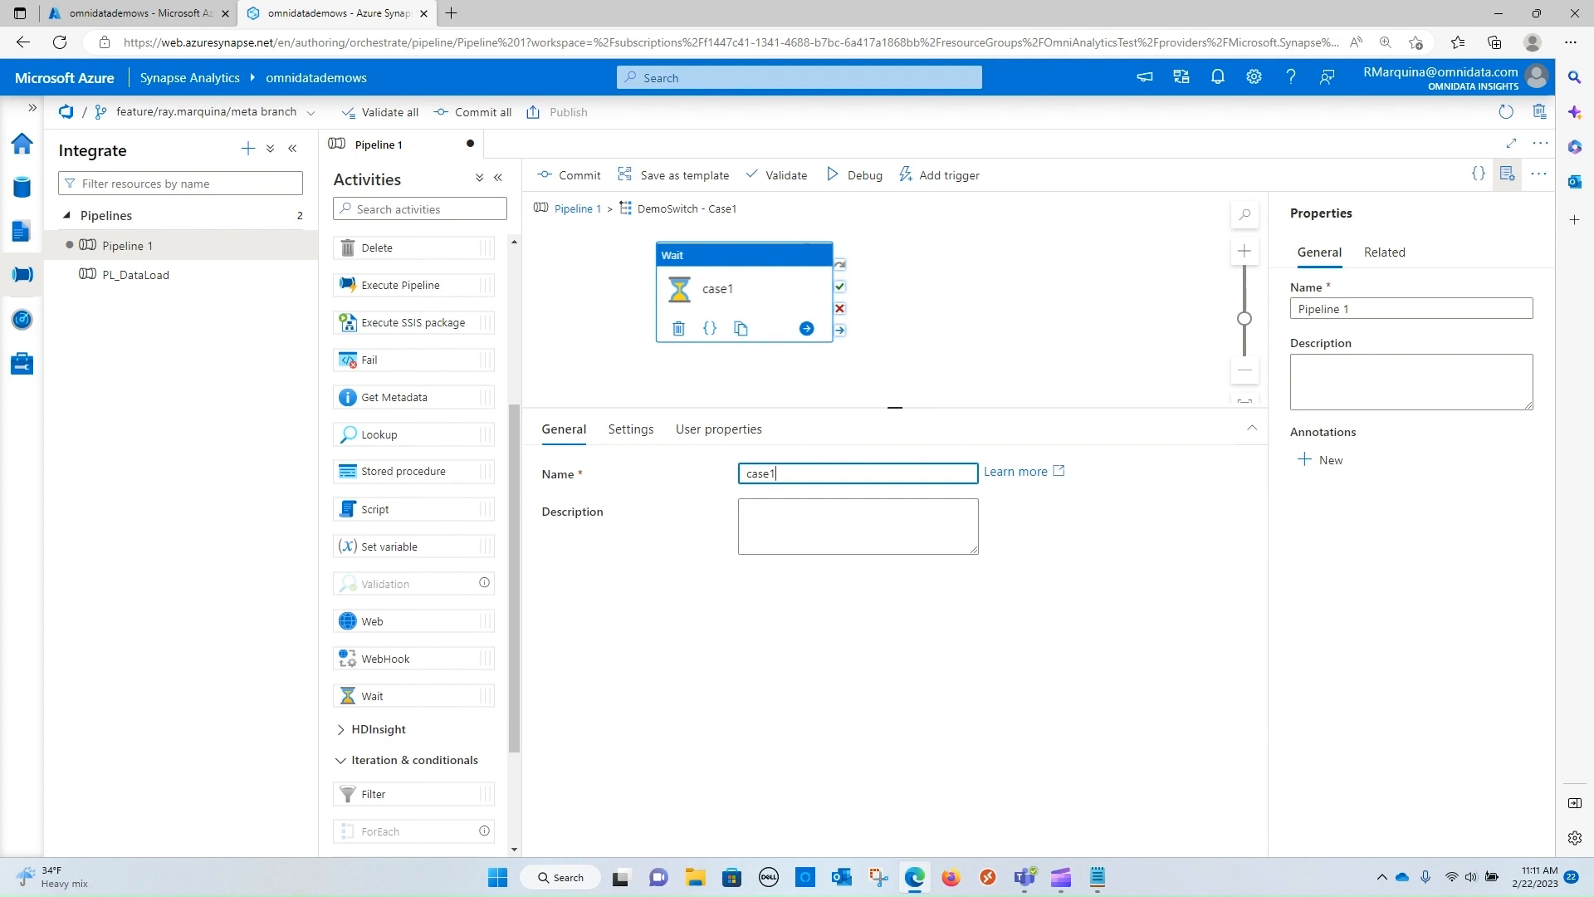
click(603, 287)
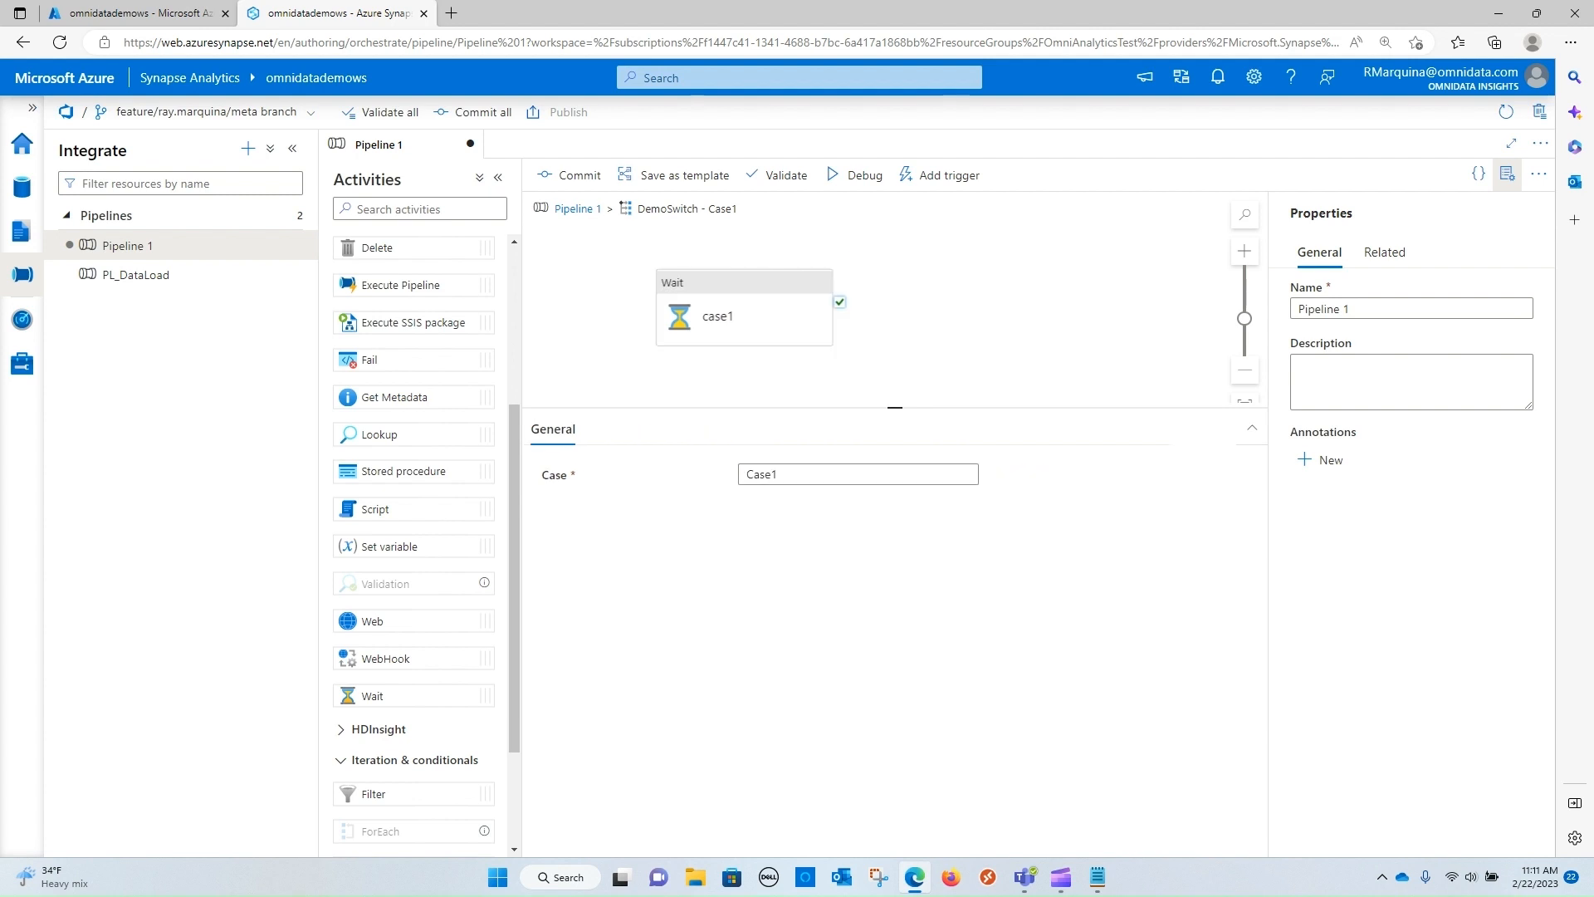
click(578, 209)
Add a Wait activity named case2 inside Case2 of DemoSwitch and return to the pipeline
click(1143, 702)
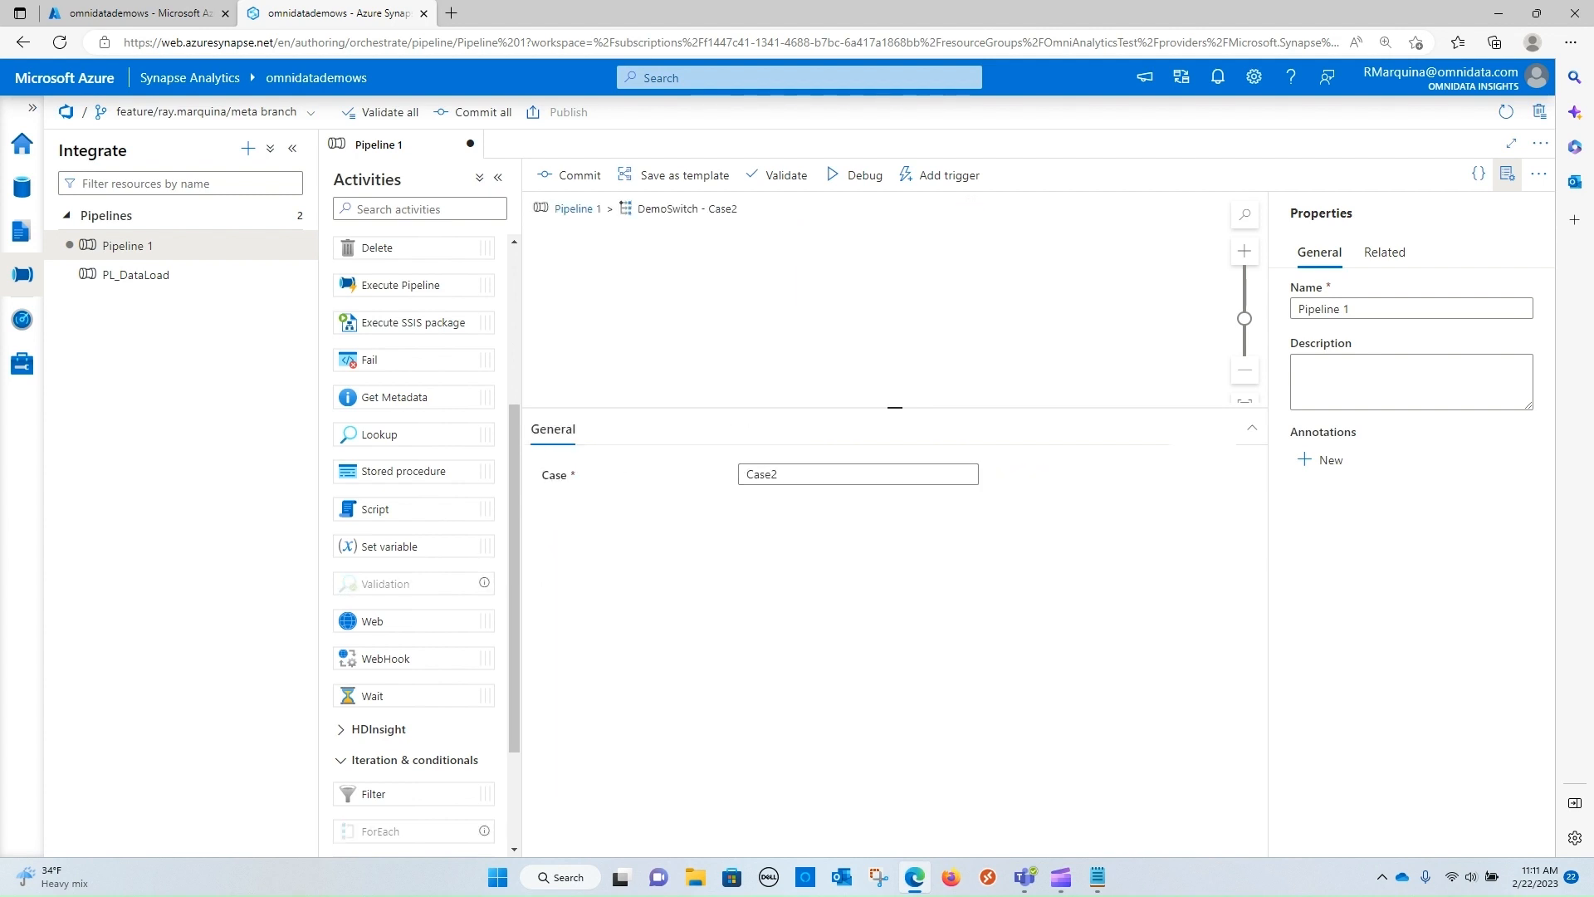
drag(372, 696, 702, 336)
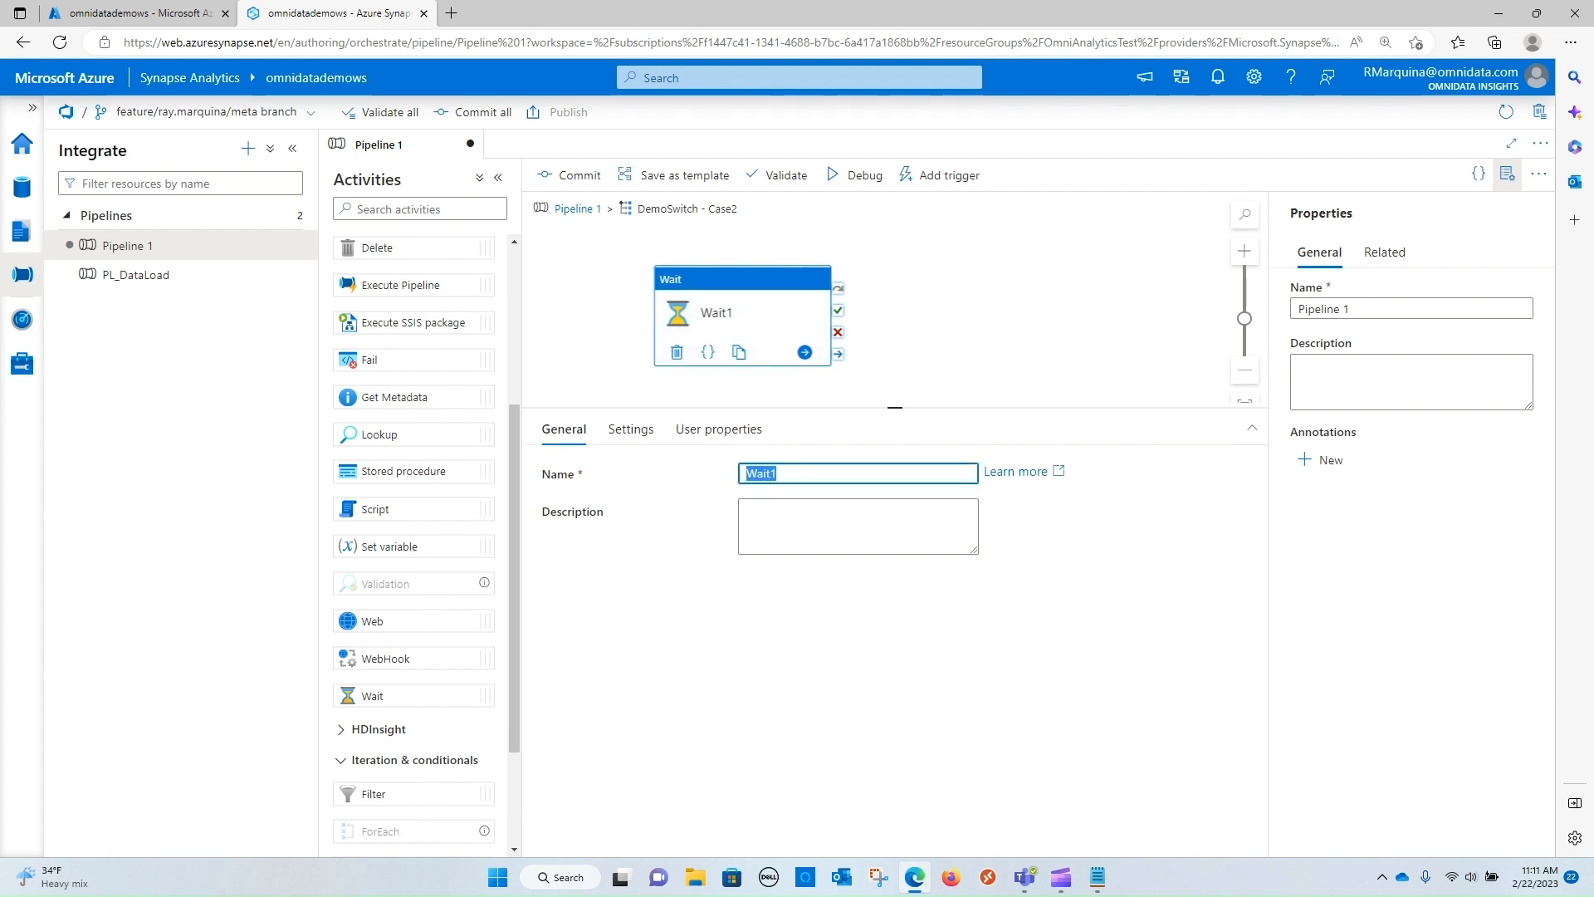
text(case12)
click(577, 209)
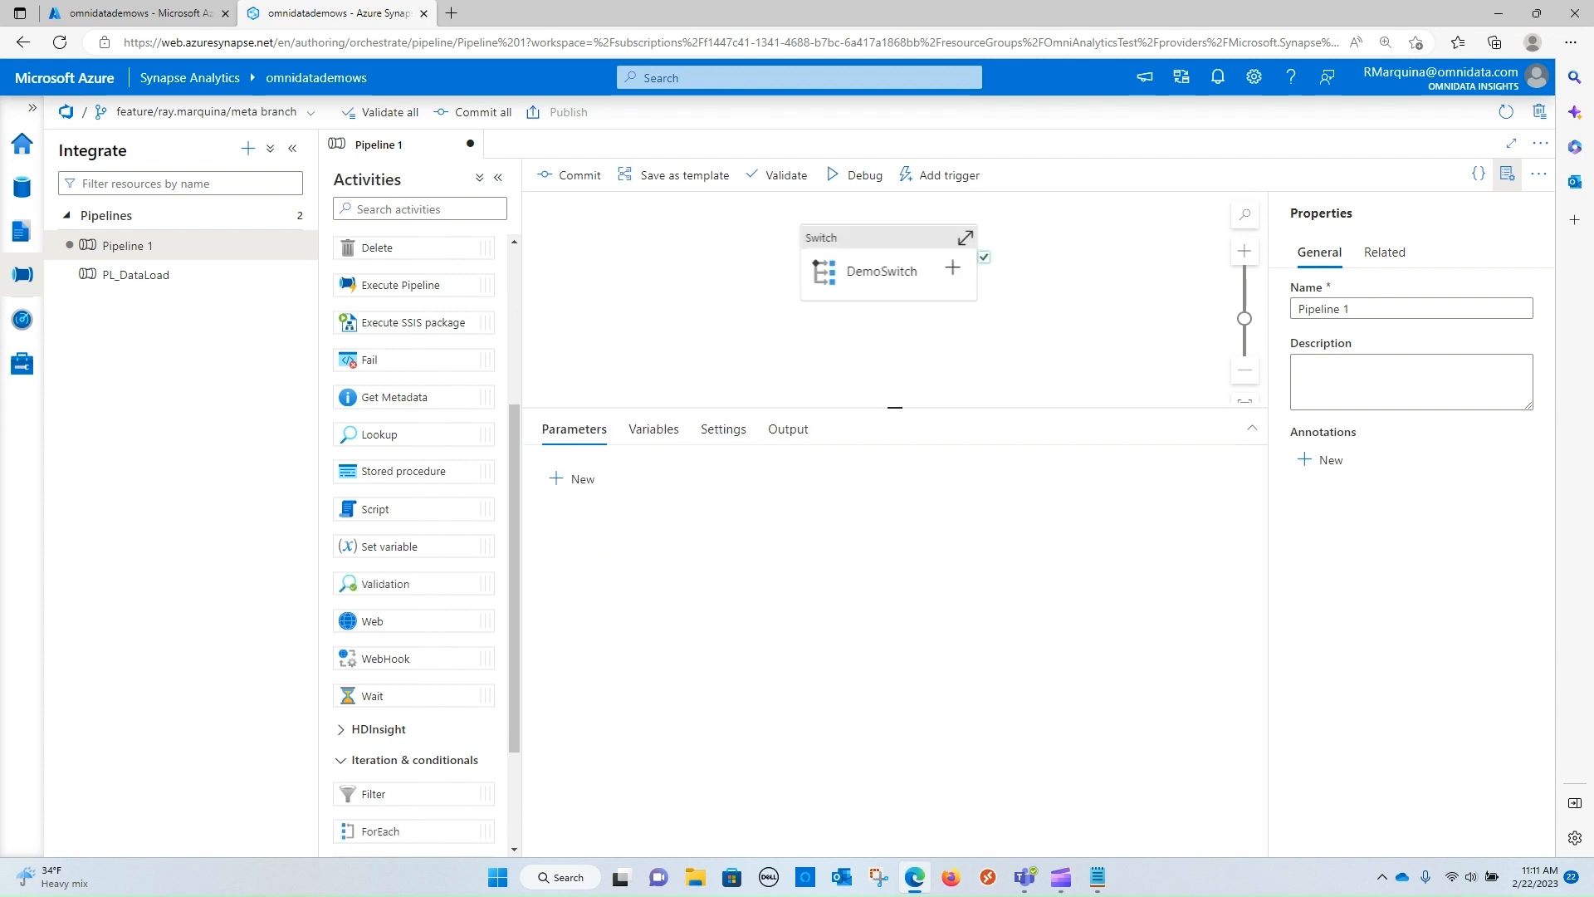
Add a Wait activity named case3 inside Case3 of DemoSwitch and return to the pipeline
click(643, 428)
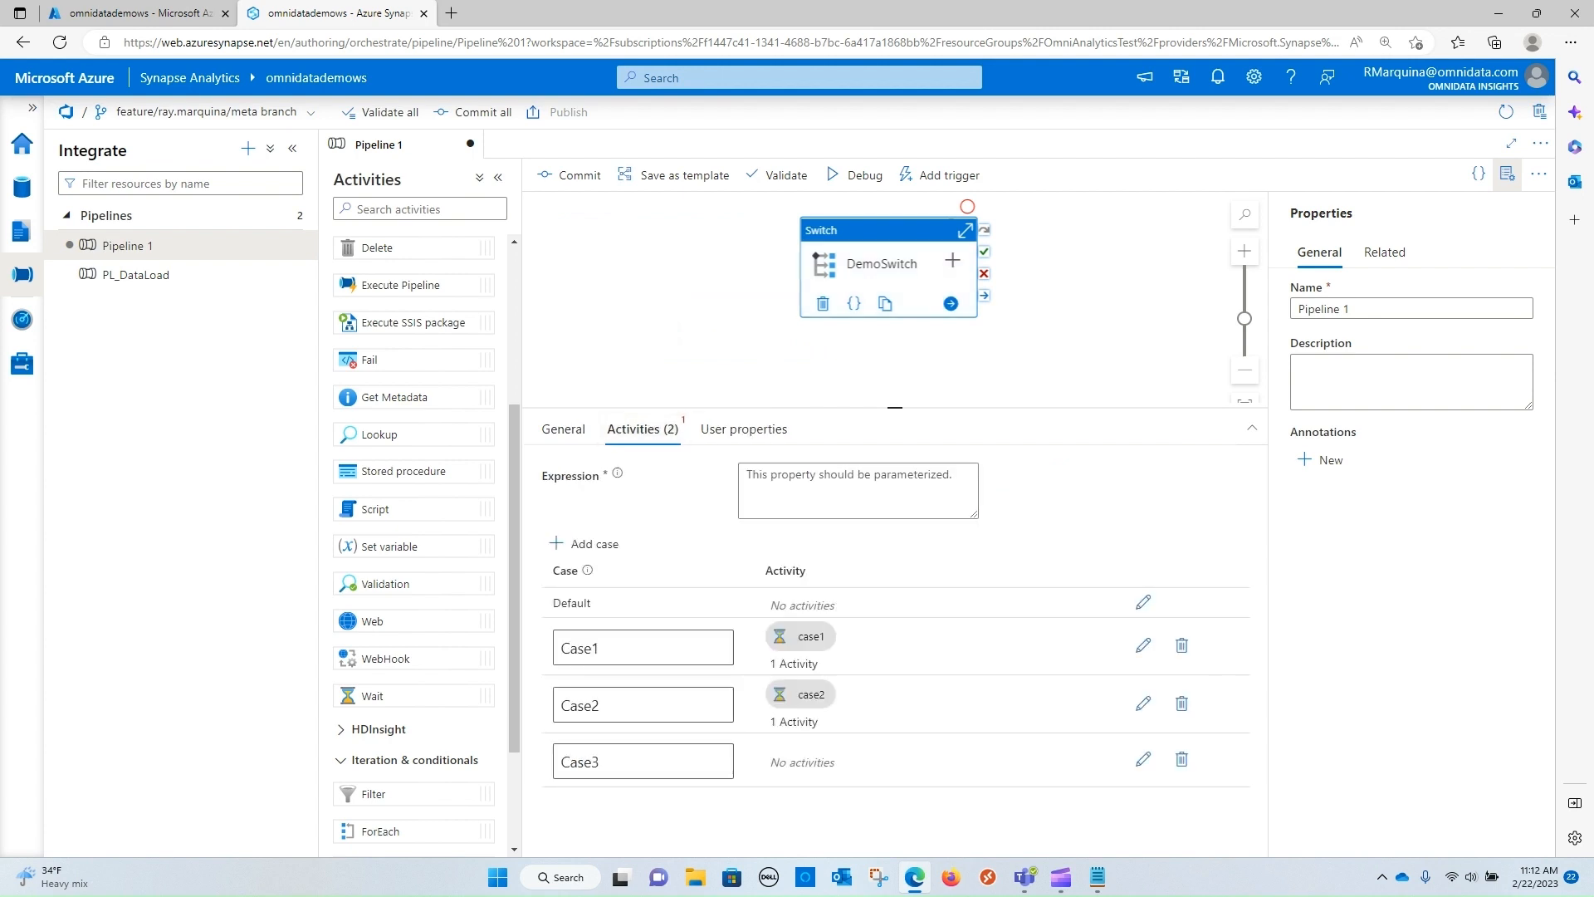
click(1142, 759)
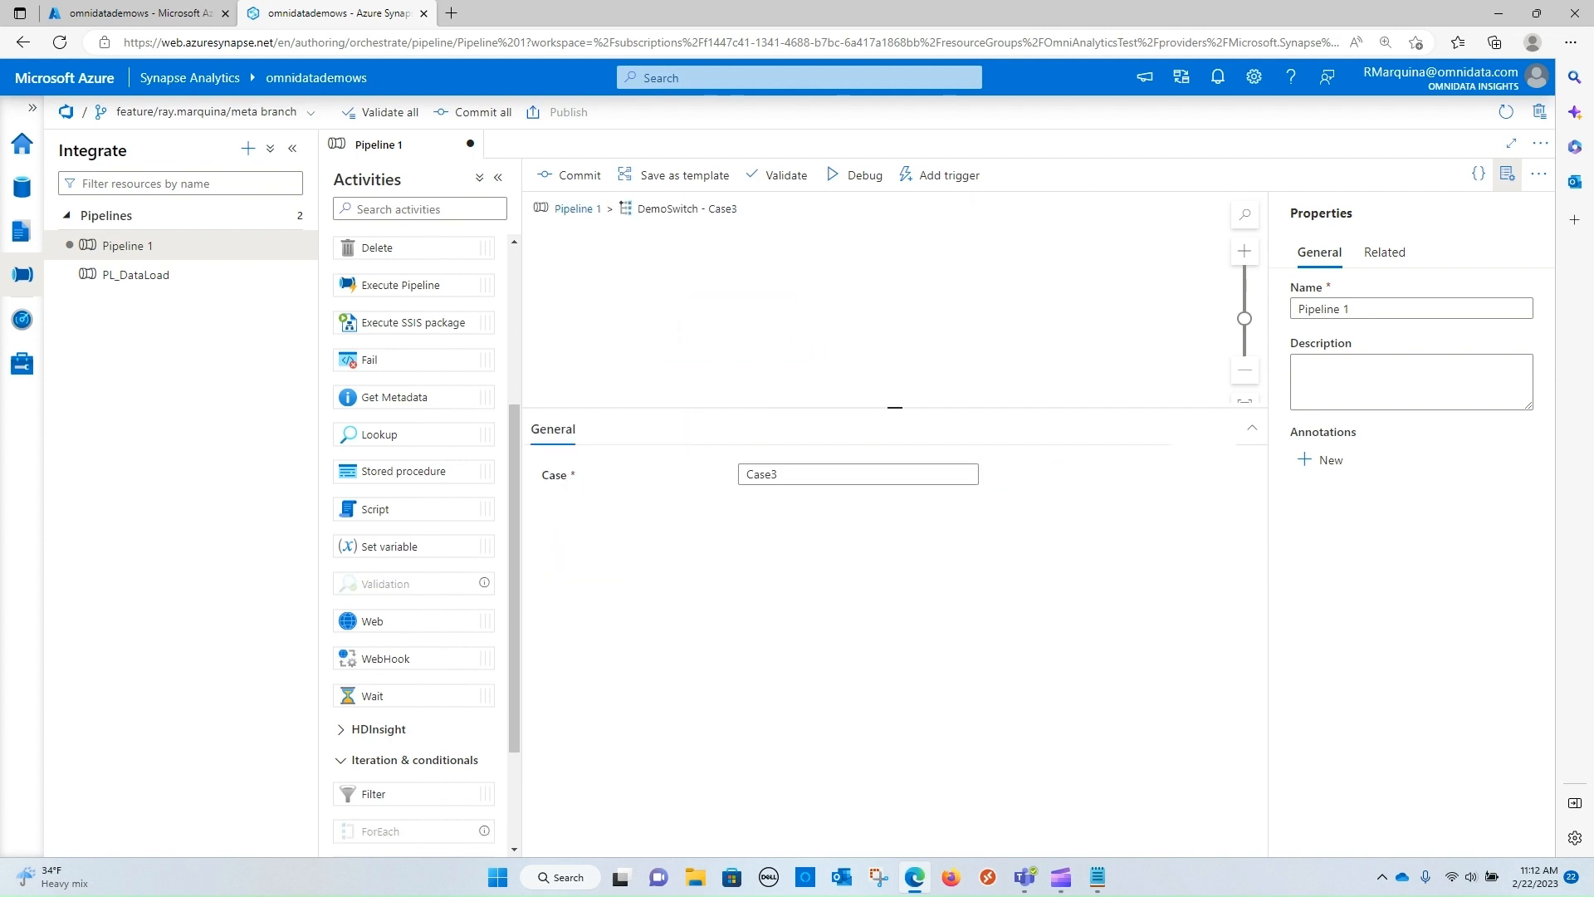
drag(372, 695, 665, 357)
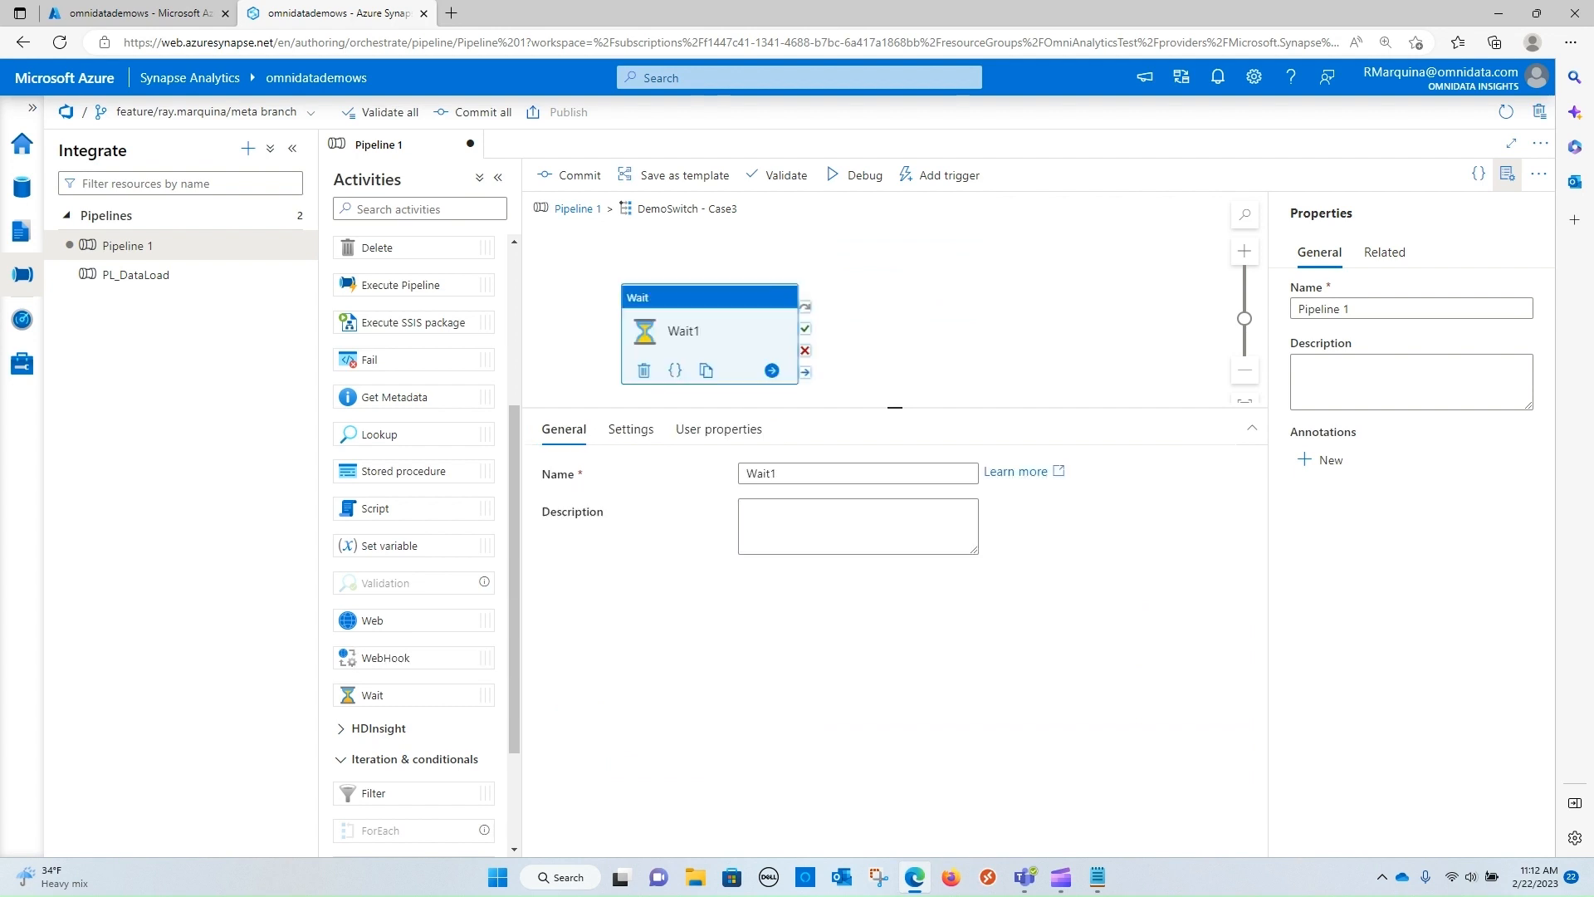
text(cas)
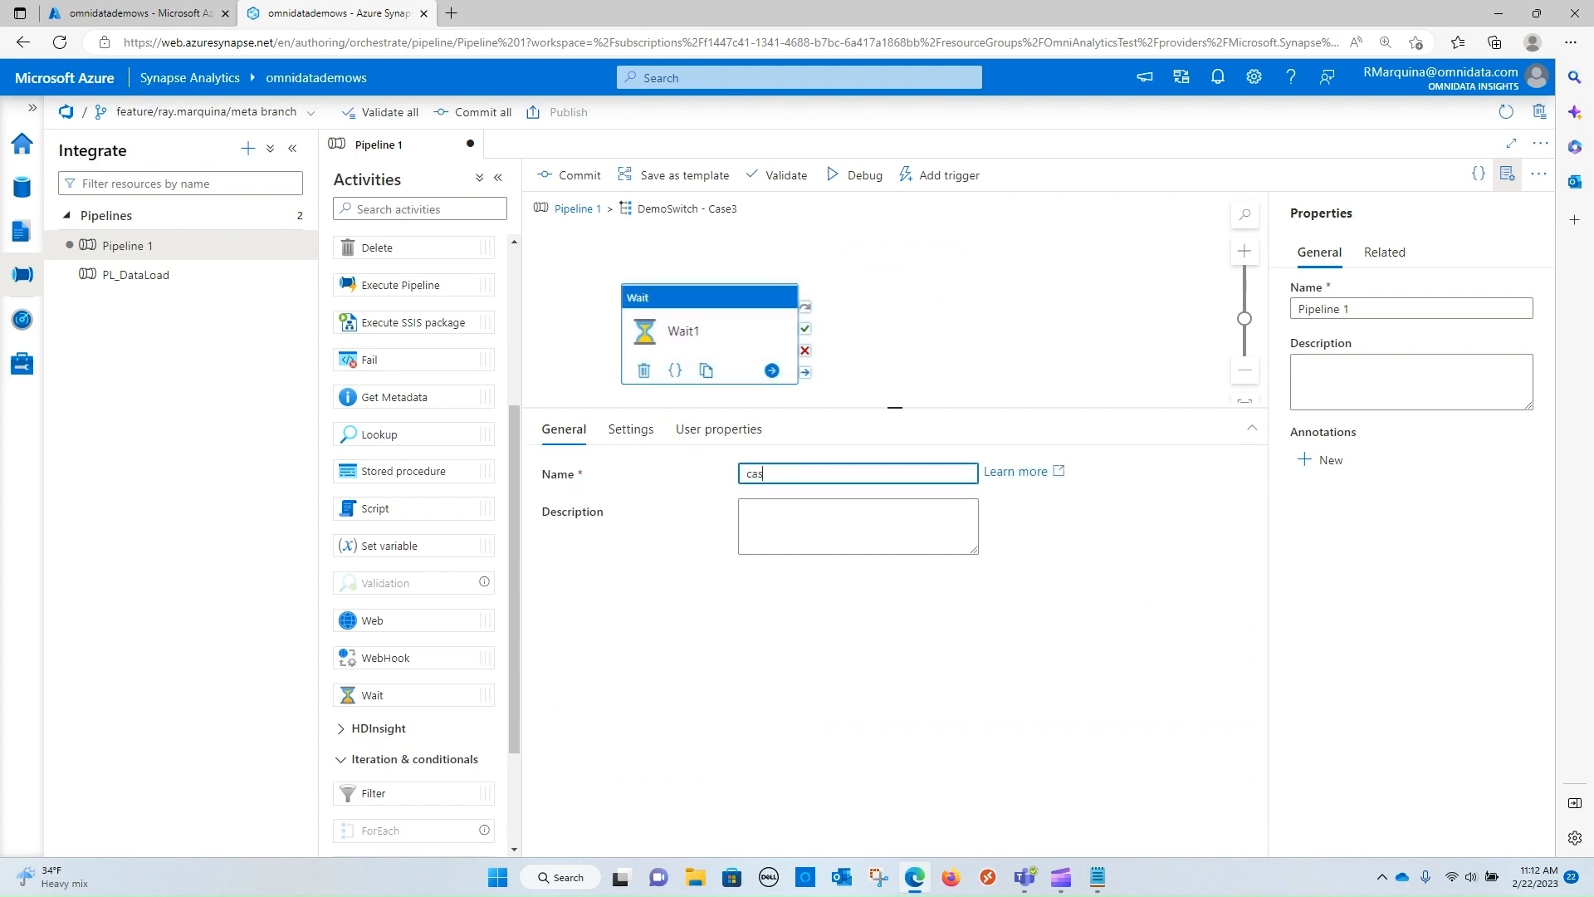
text(e3)
click(706, 249)
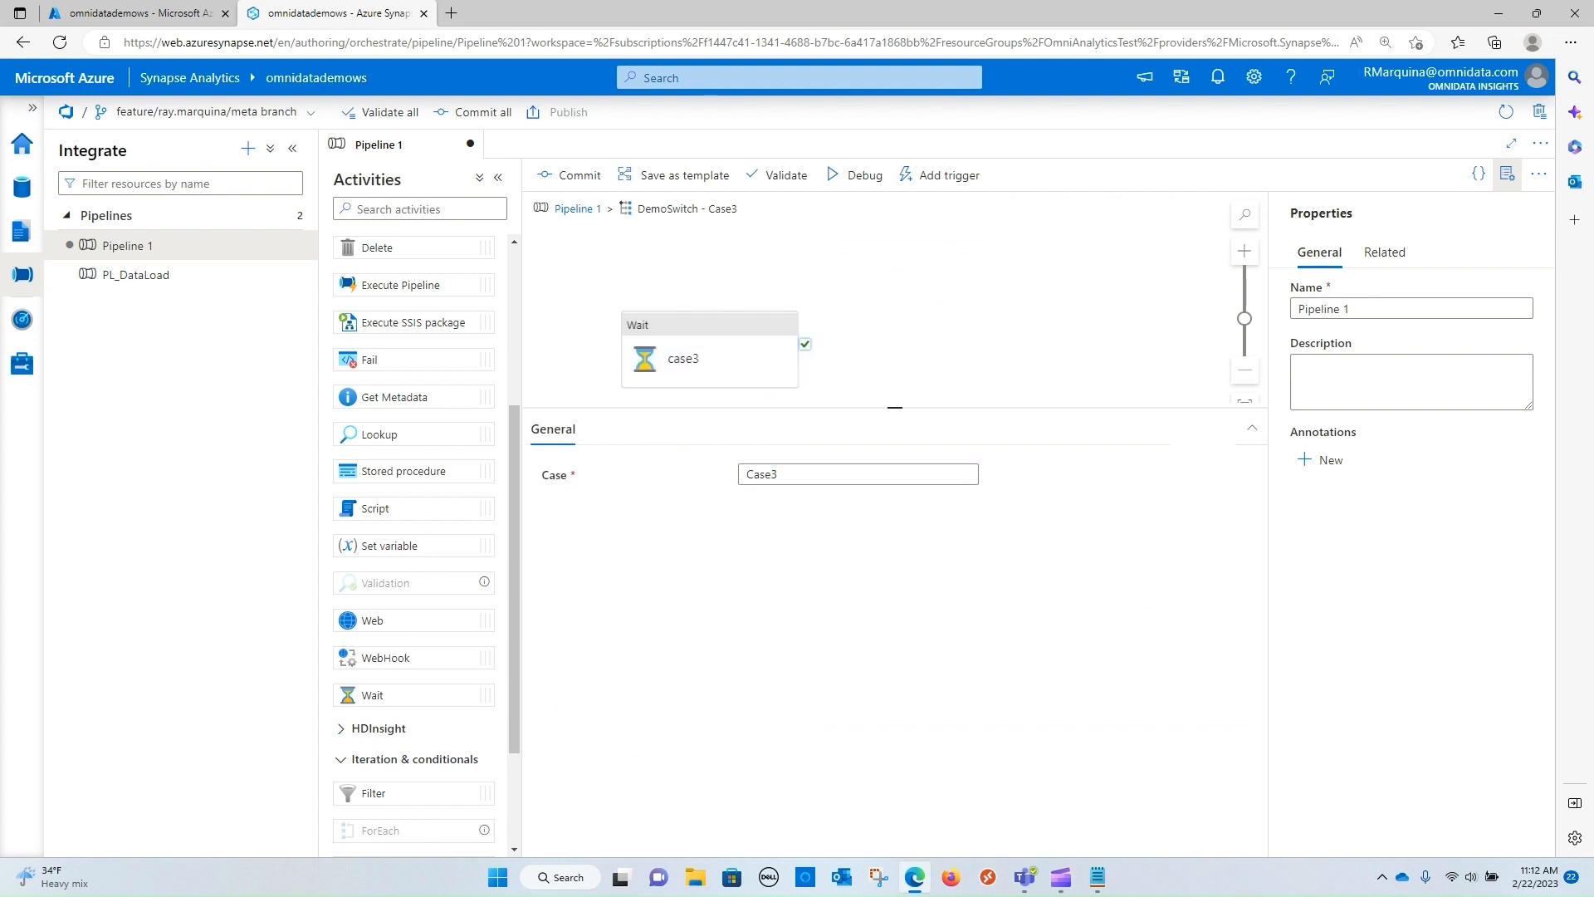
click(578, 209)
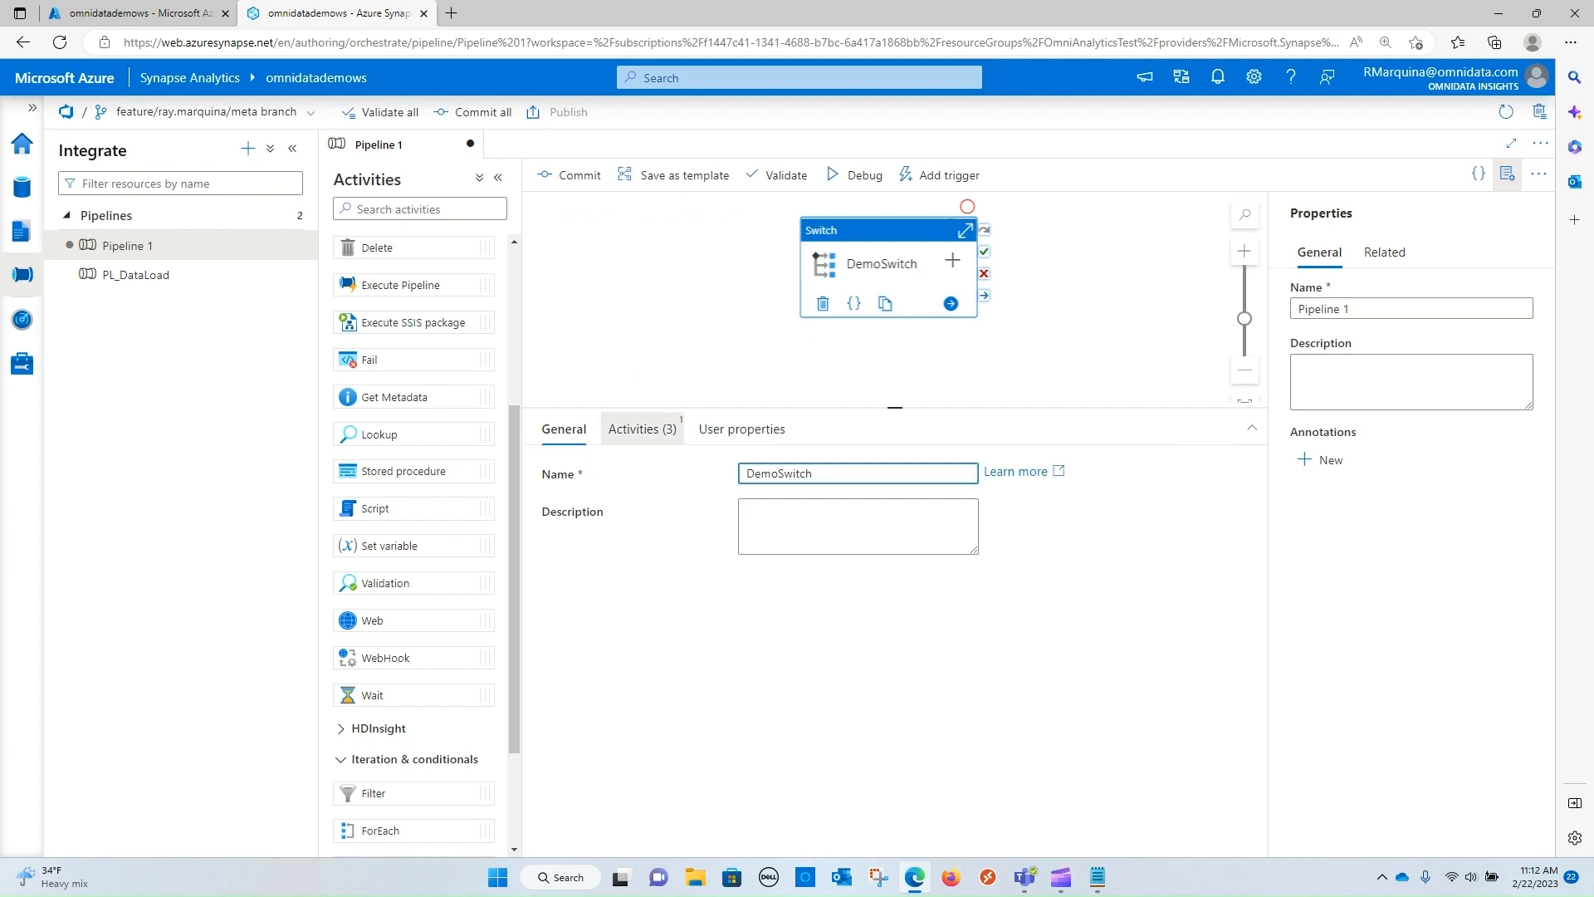
Set the DemoSwitch expression to Case3, debug the pipeline and refresh the run output
click(642, 429)
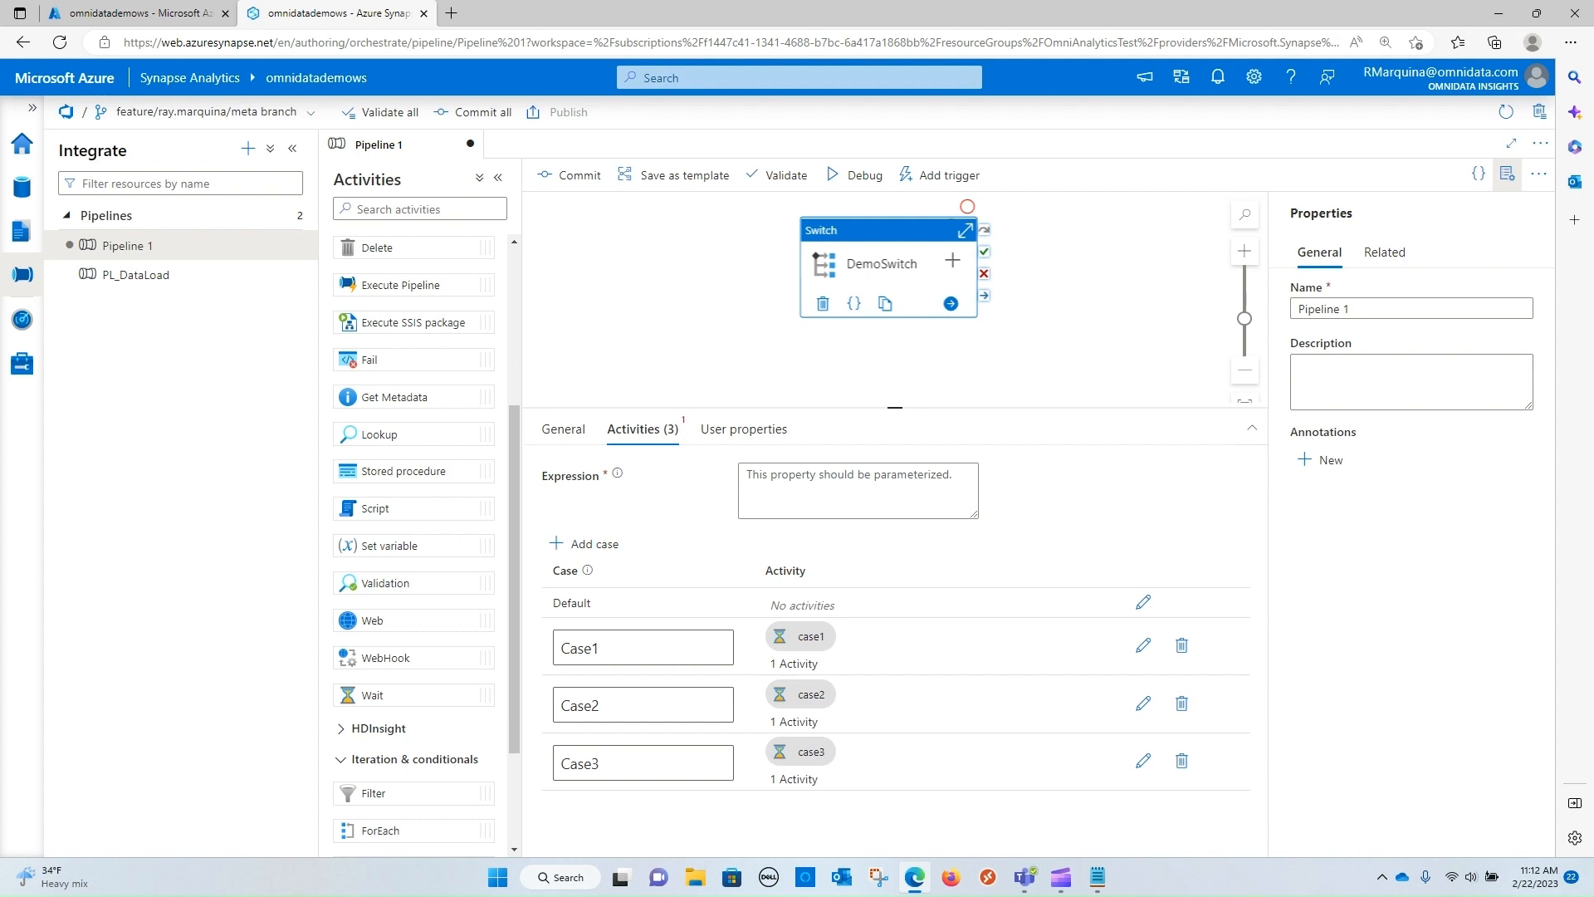
click(858, 491)
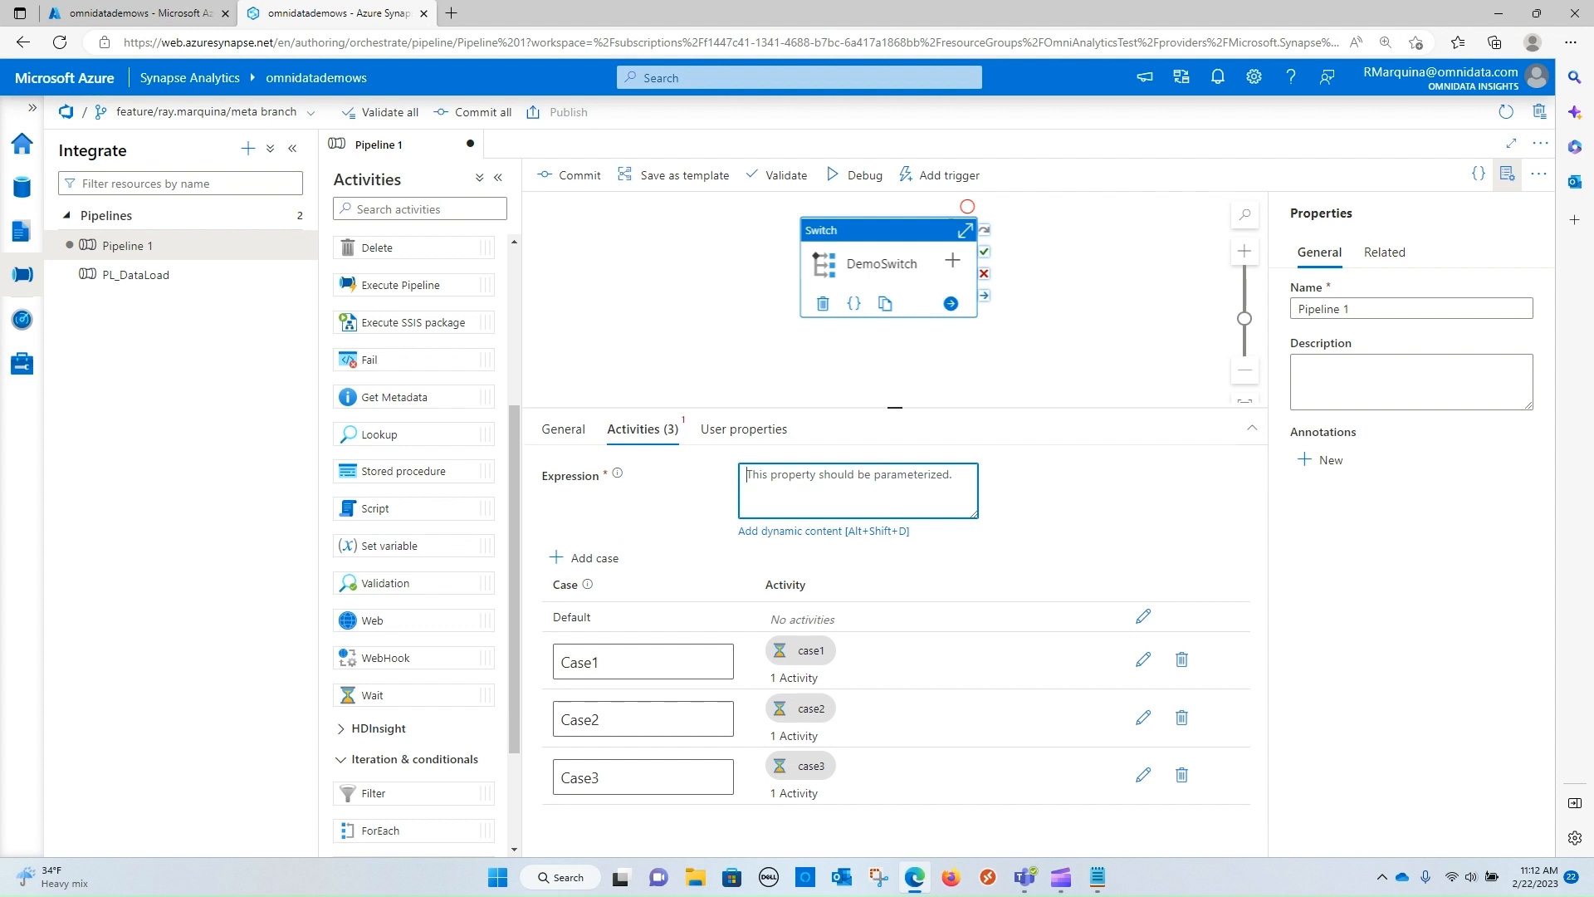
text(Cas)
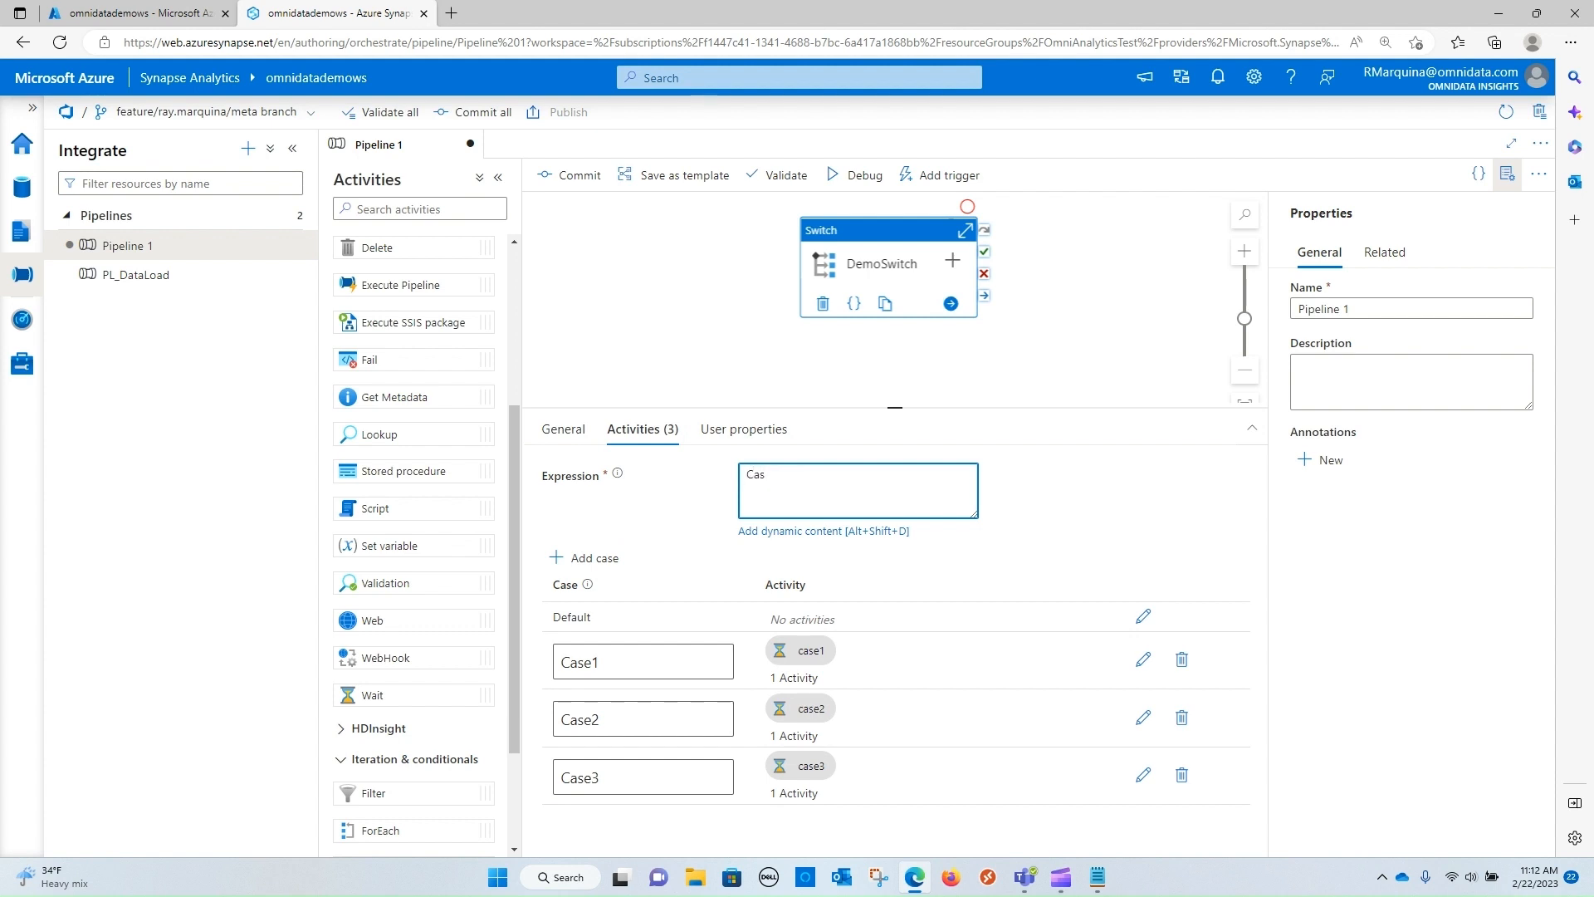
text(e3)
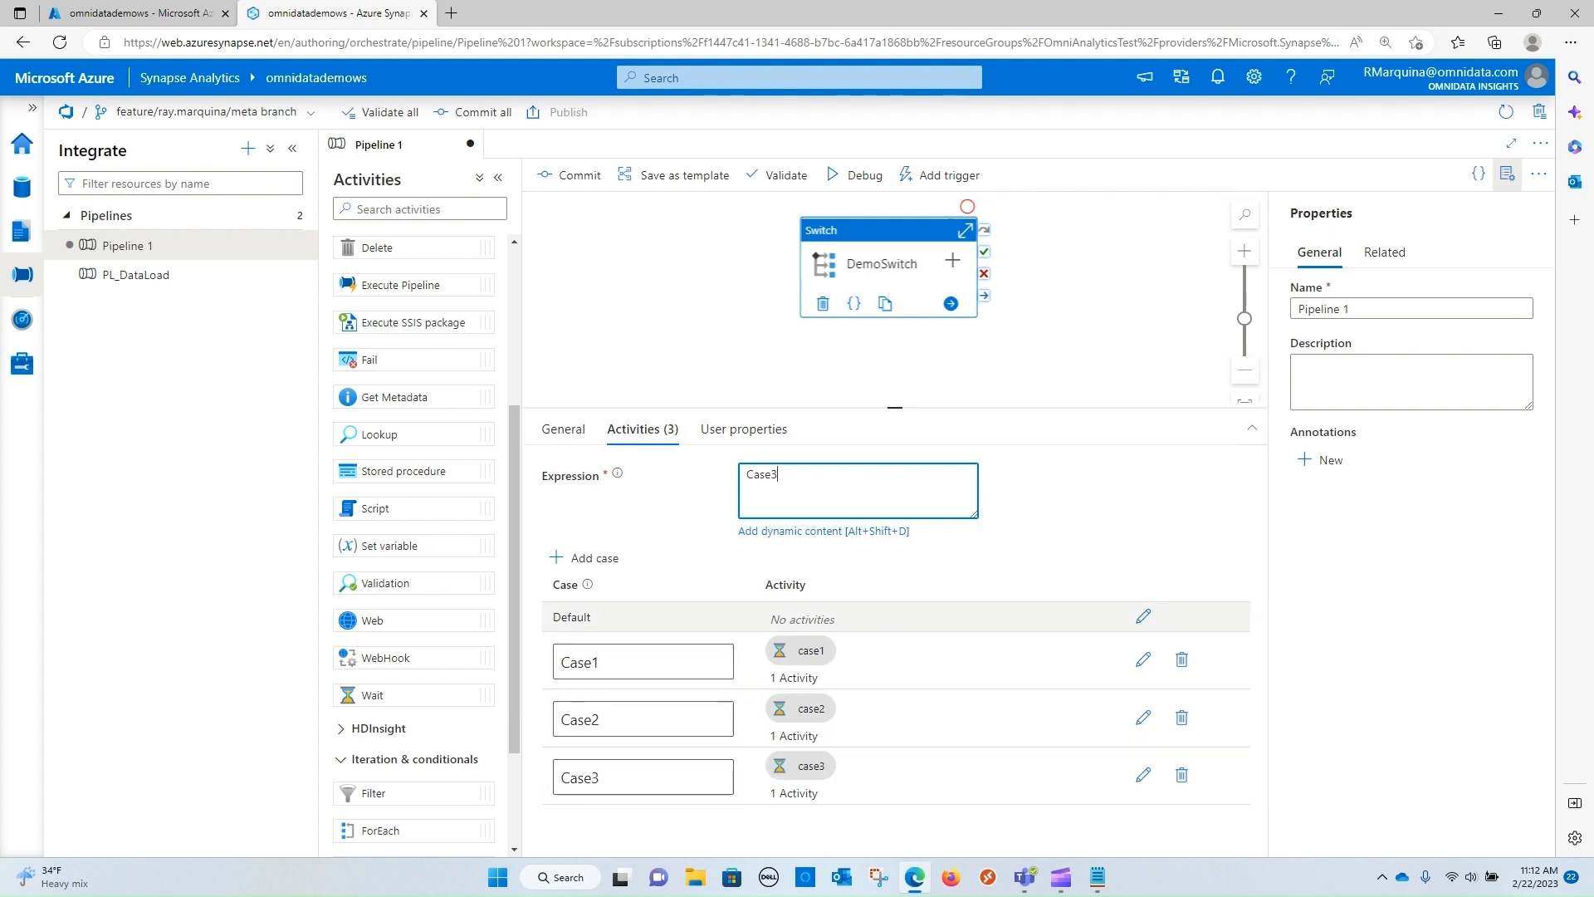
click(922, 362)
click(856, 175)
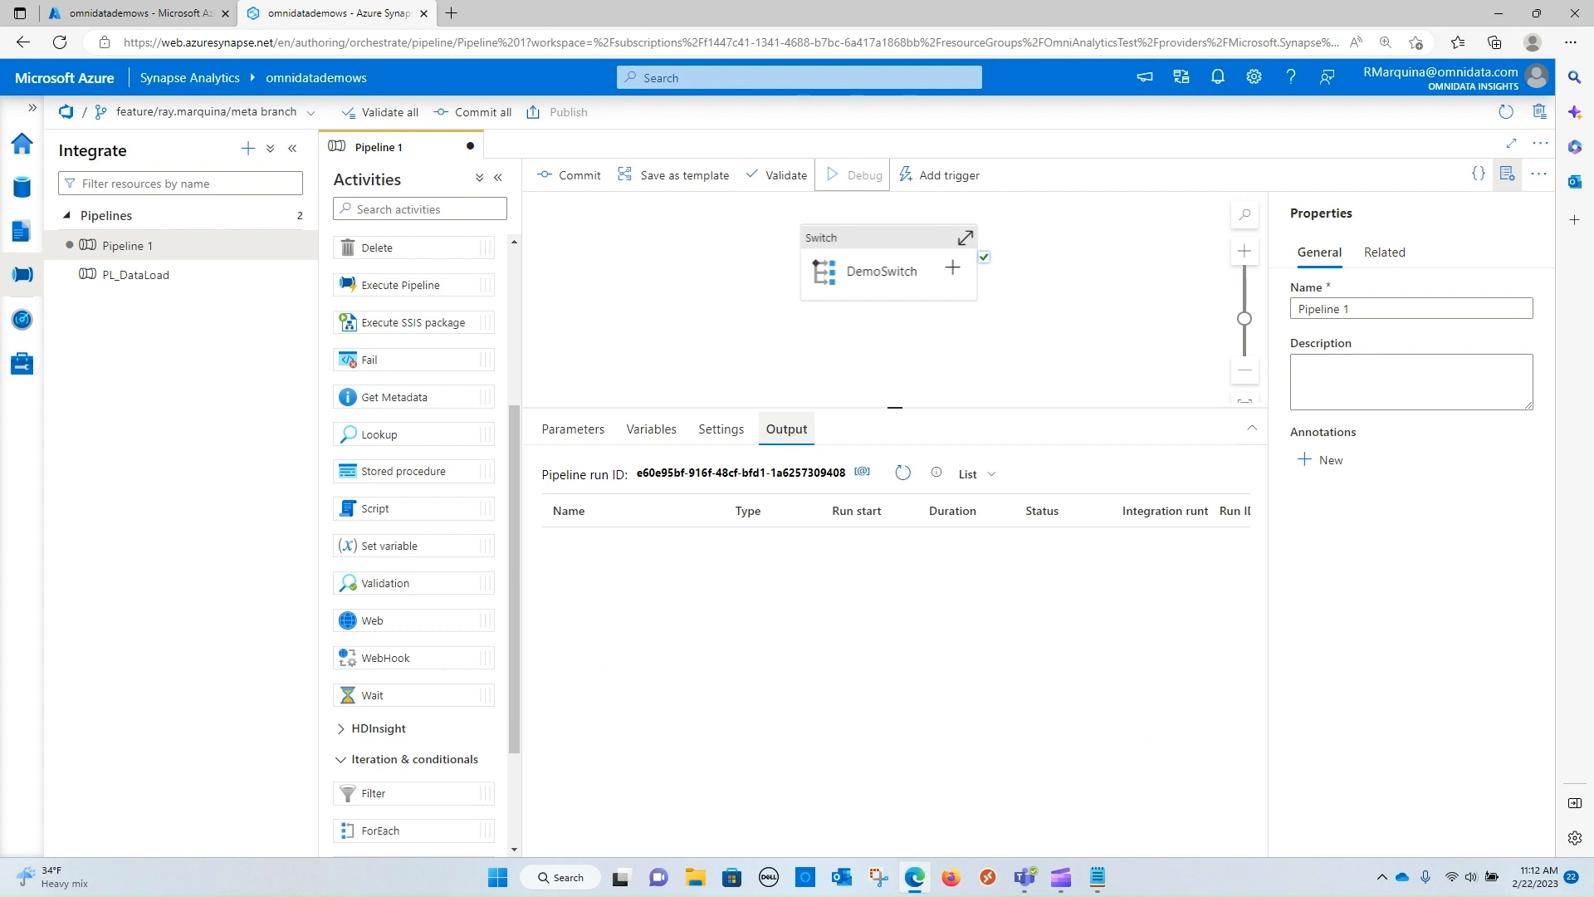
click(903, 474)
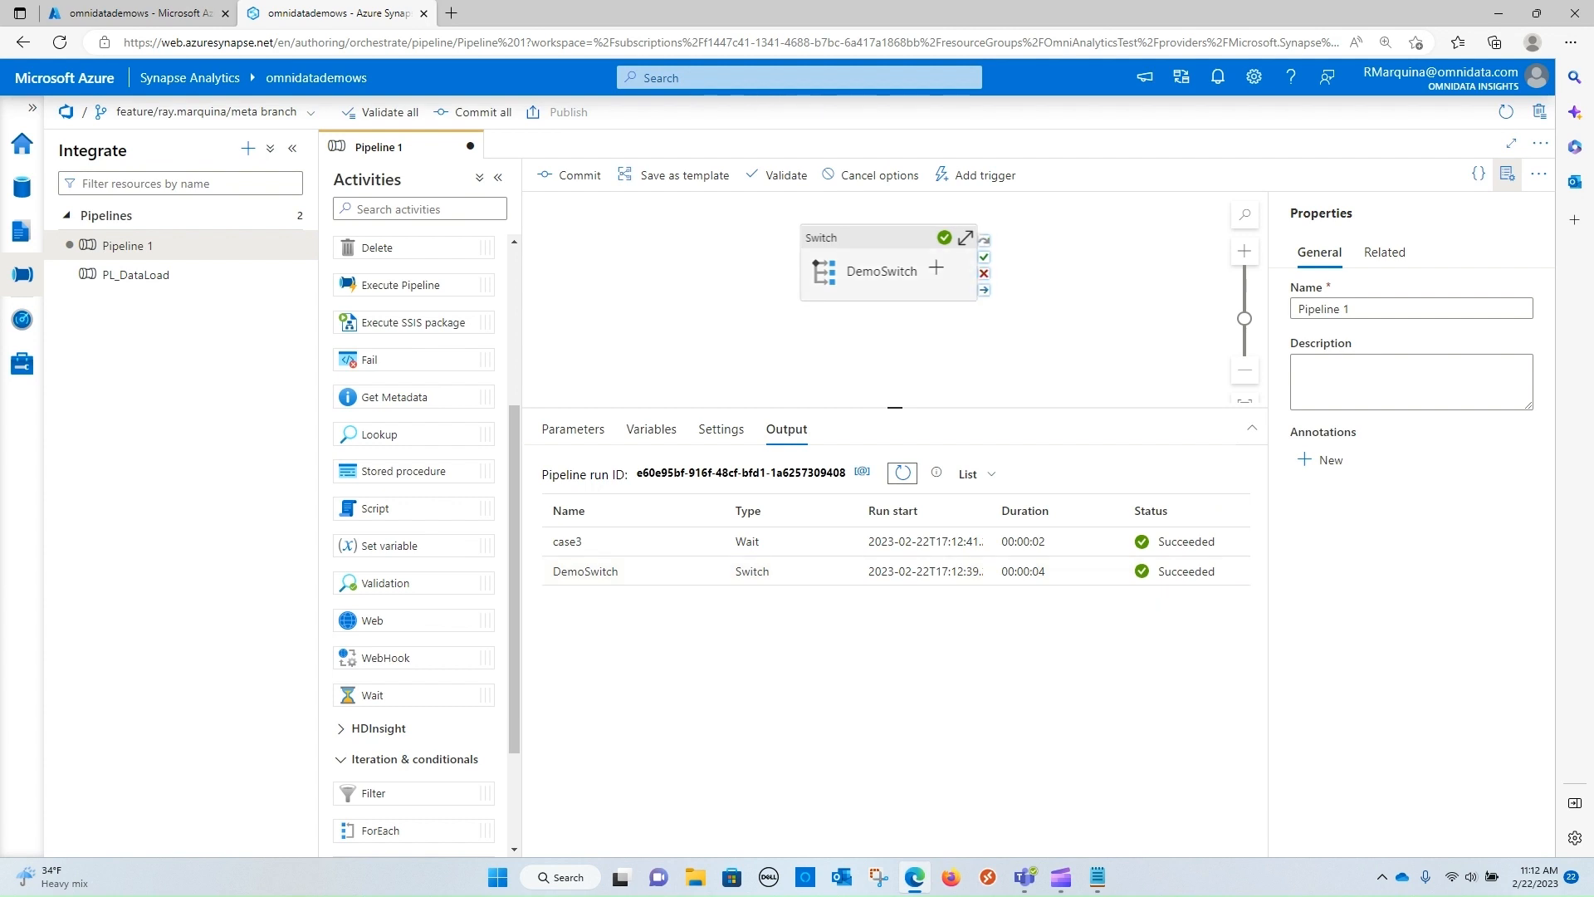
Change the DemoSwitch expression to Case1 and debug the pipeline again
click(913, 237)
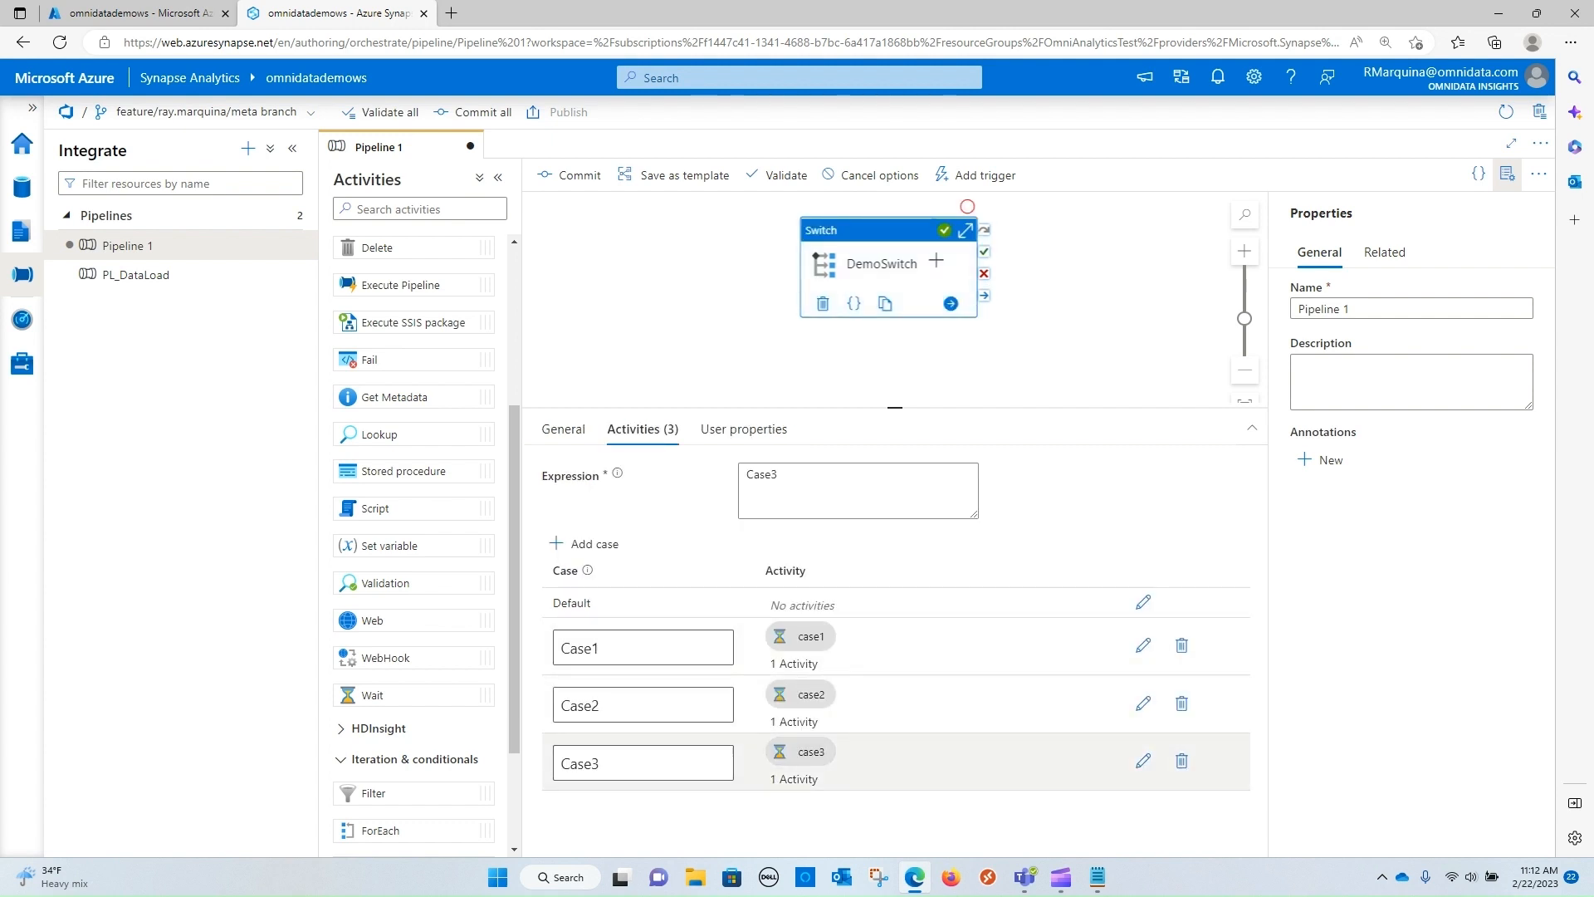
drag(888, 249, 893, 247)
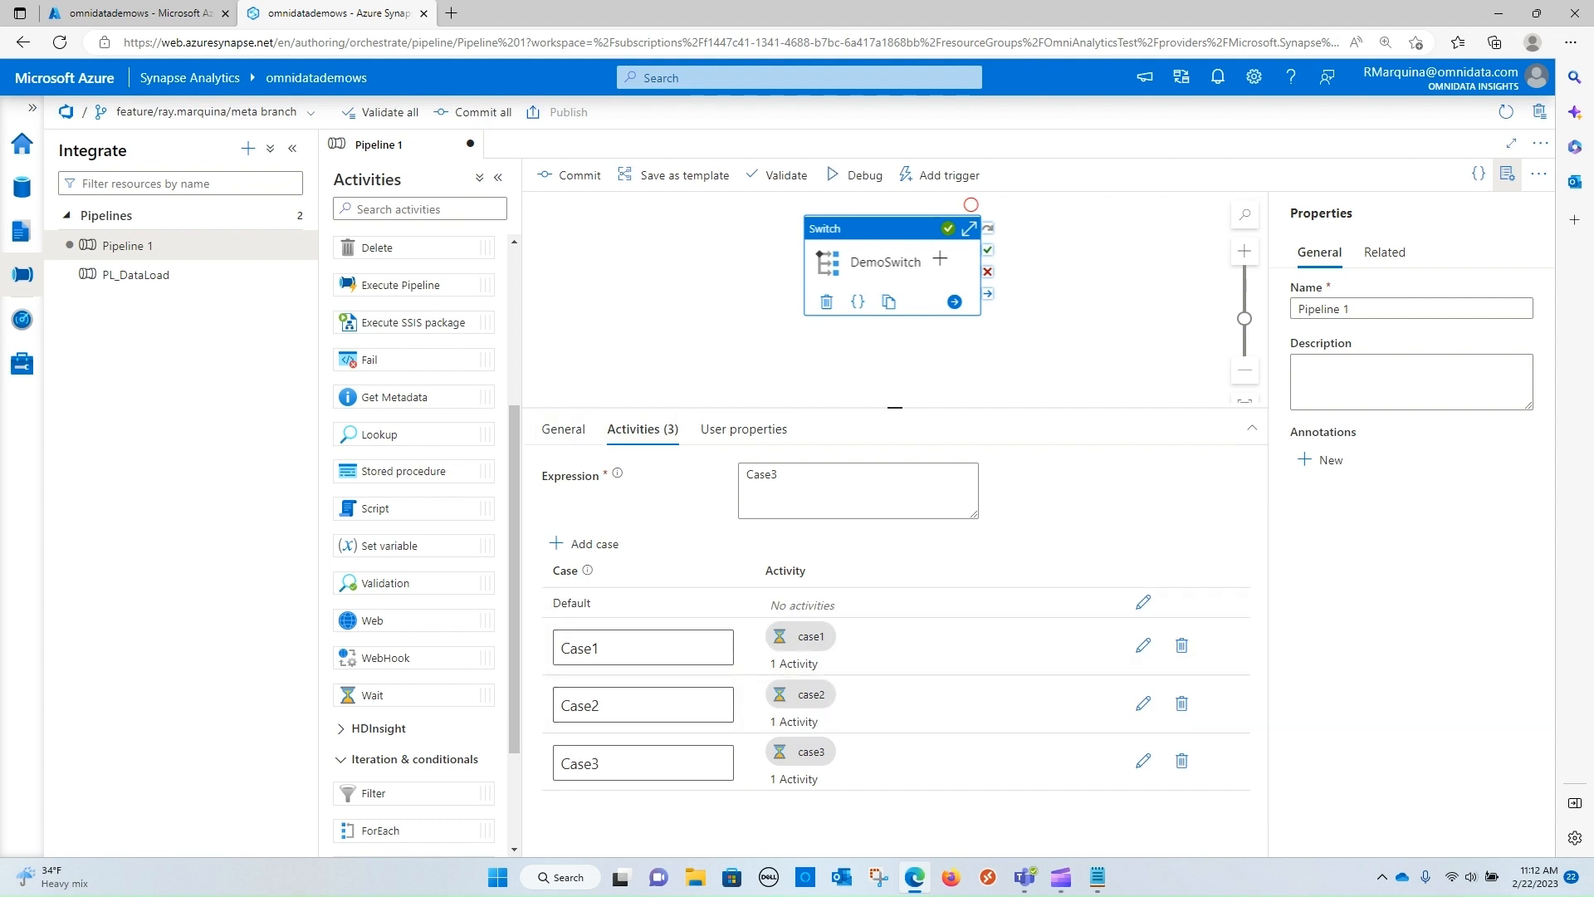
click(782, 476)
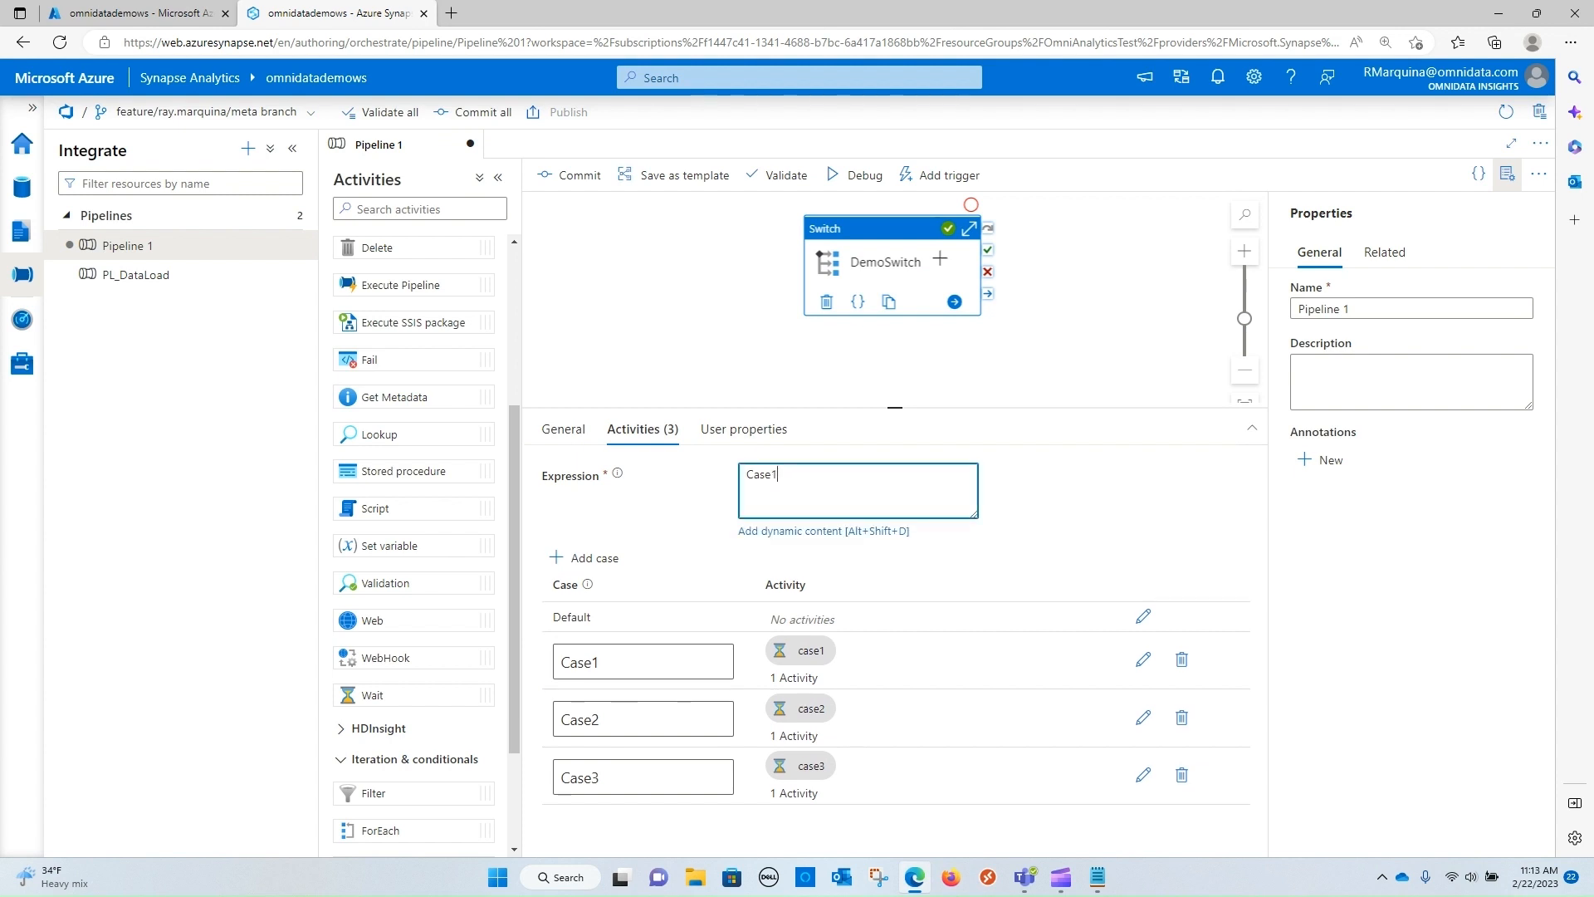
click(724, 322)
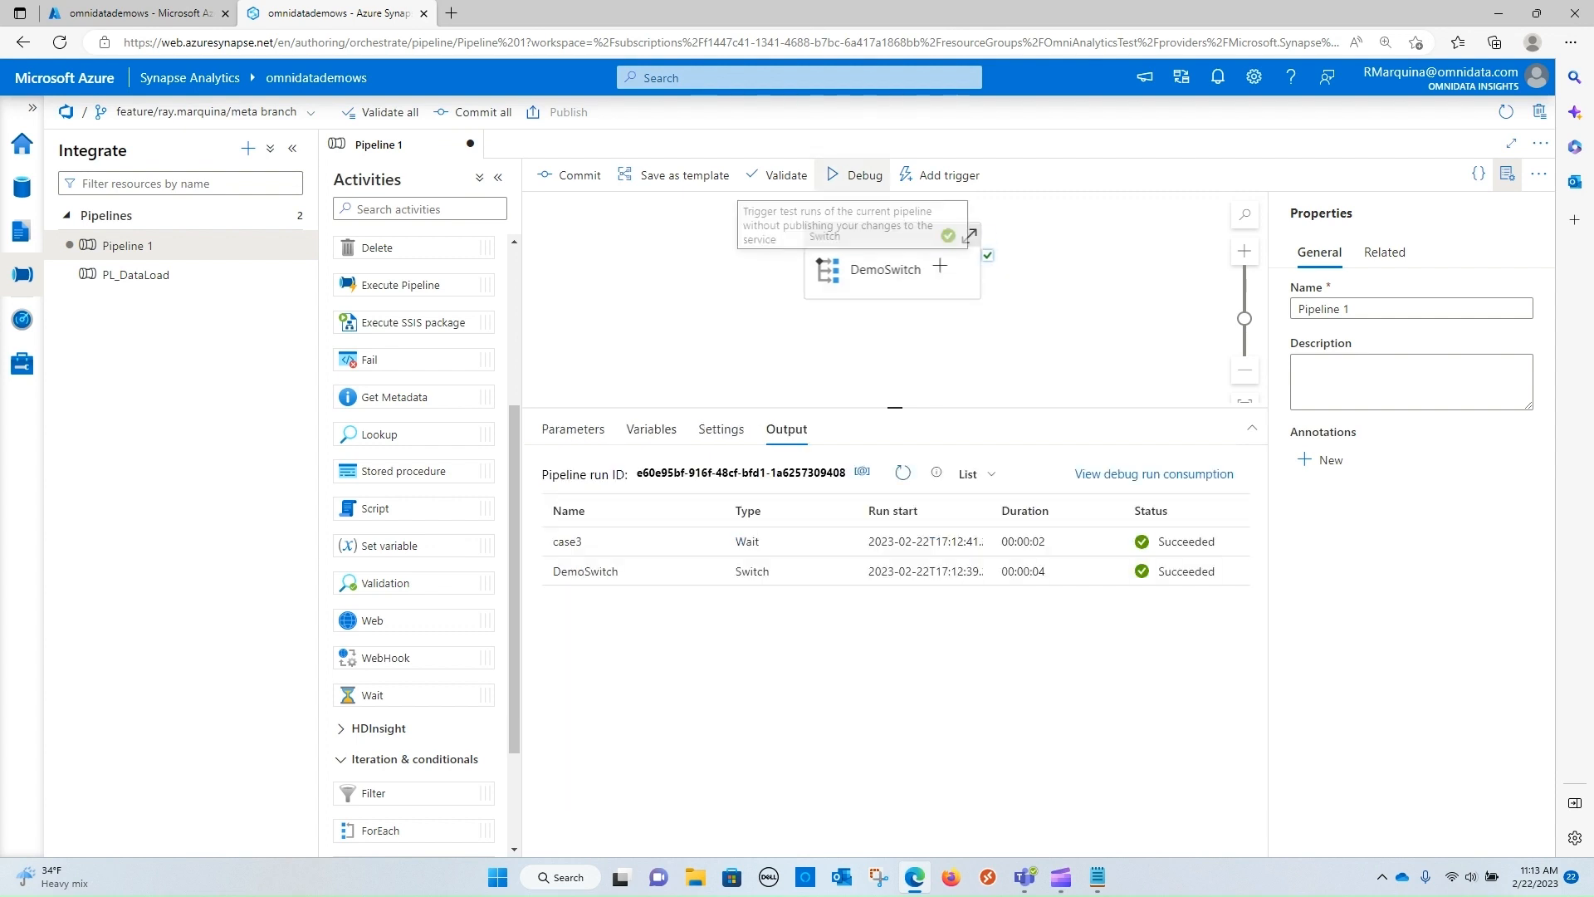
click(856, 175)
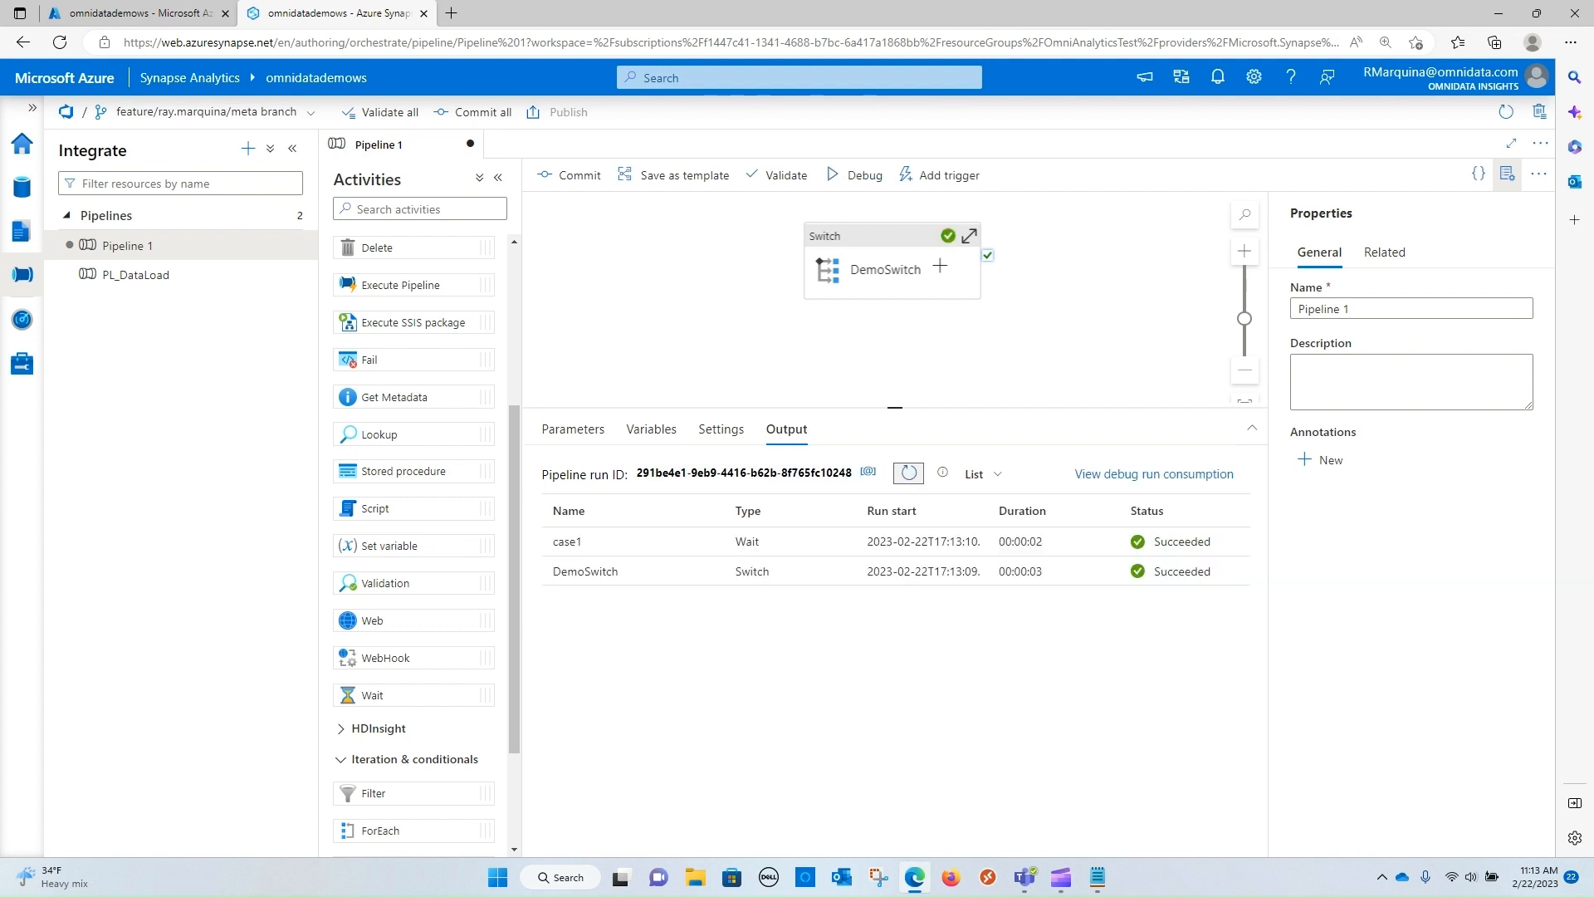
Change the DemoSwitch expression to lowercase case1
click(887, 270)
click(781, 475)
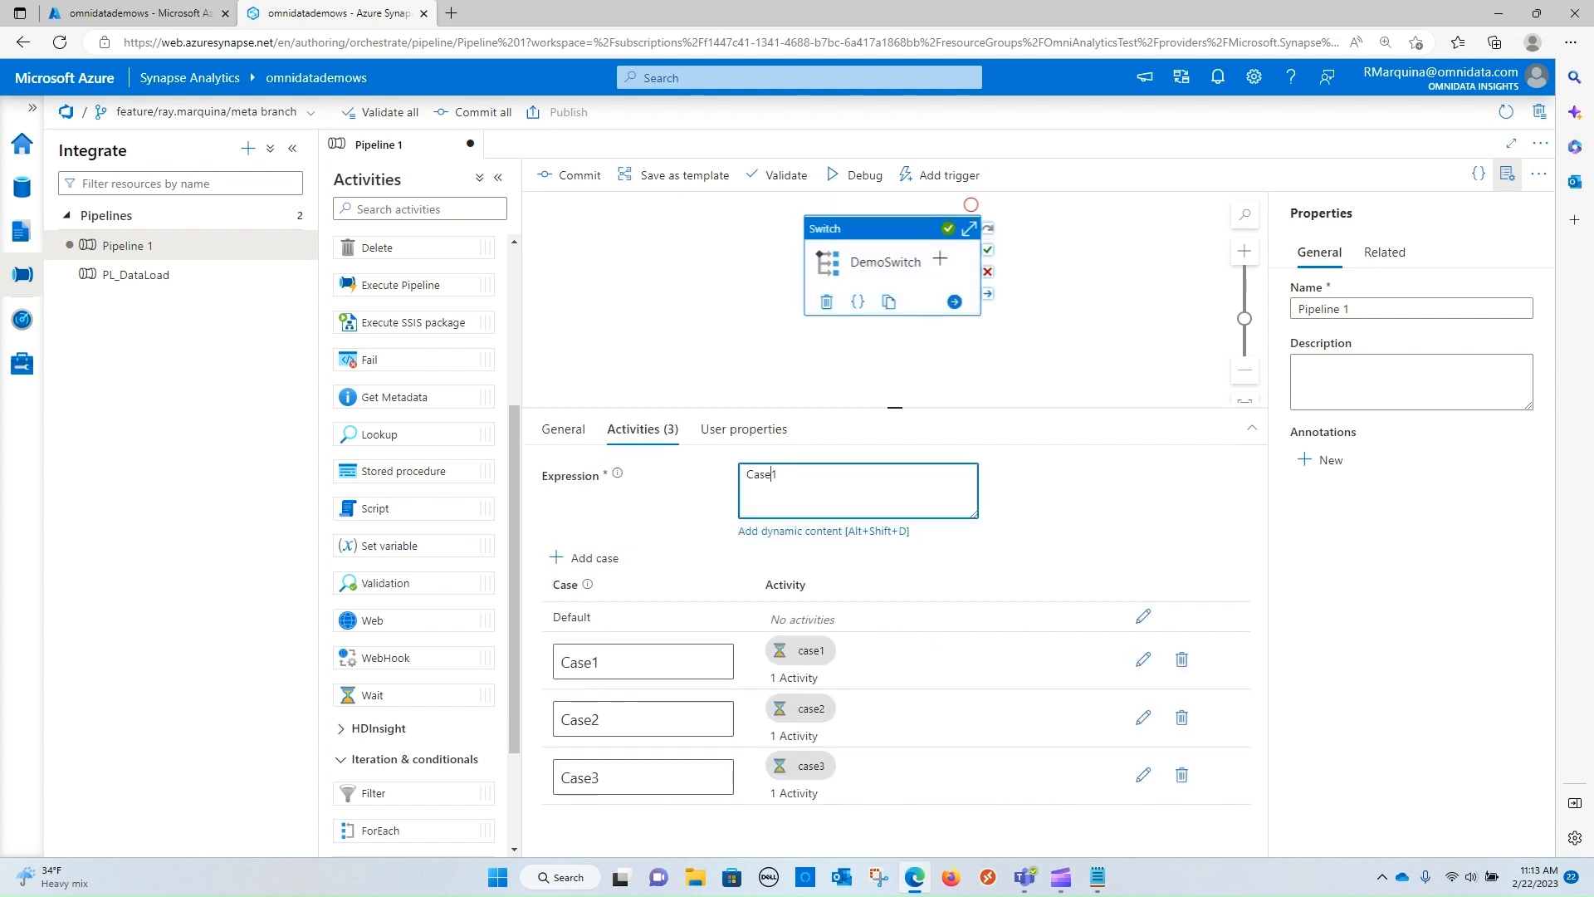
key(BackSpace)
key(BackSpace)
key(BackSpace)
key(BackSpace)
key(BackSpace)
text(case1)
click(1055, 299)
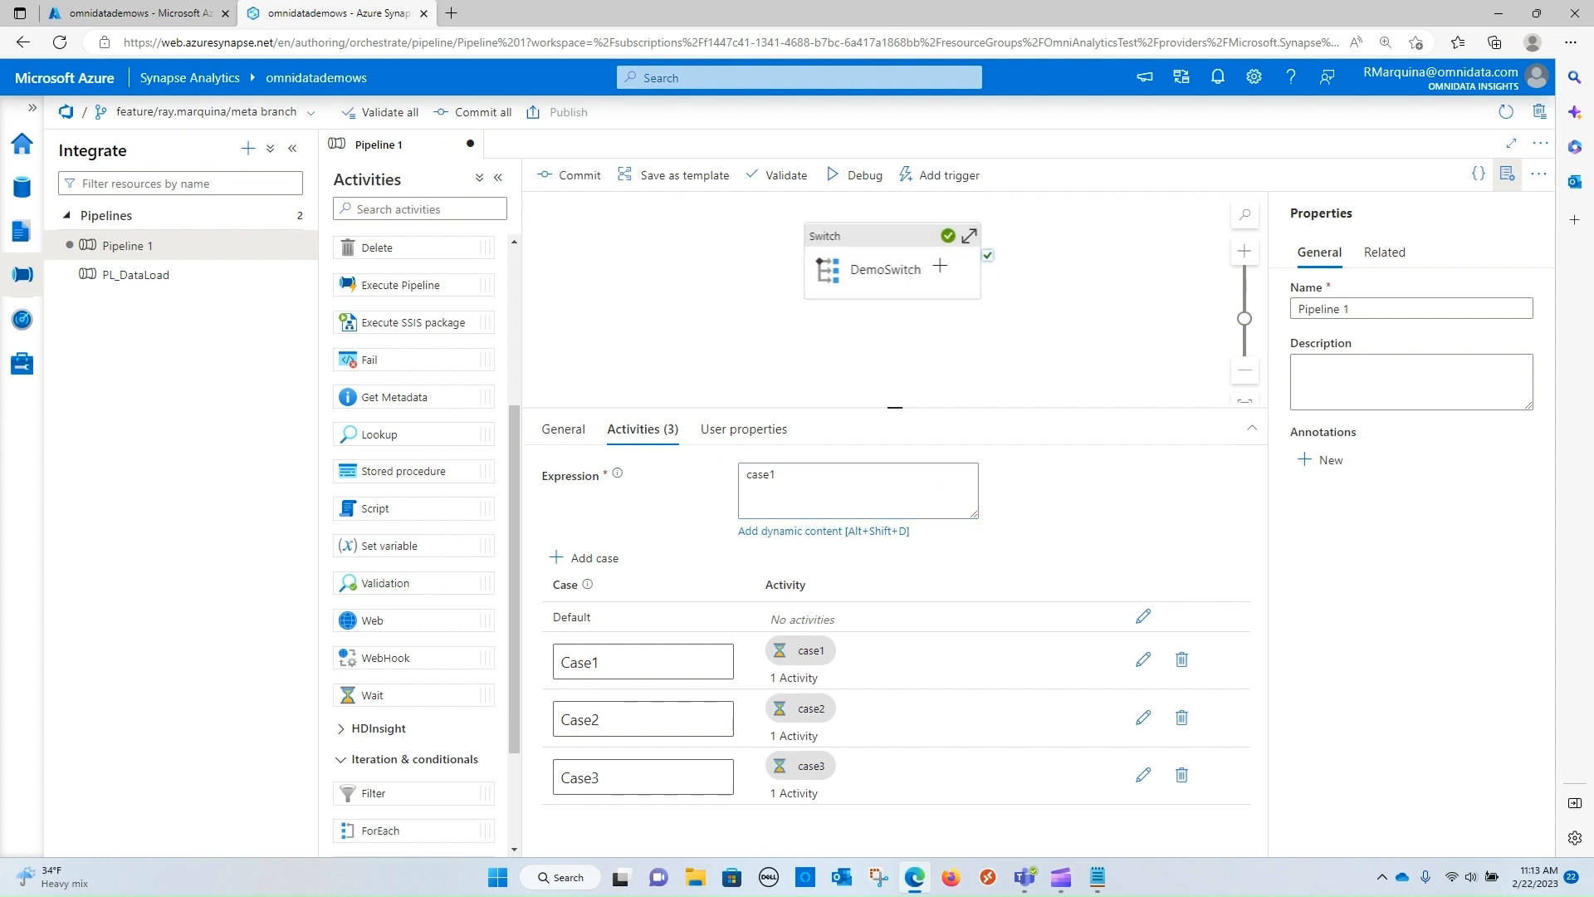
Debug the pipeline with the lowercase expression and refresh the run output
drag(901, 278, 880, 283)
click(1054, 299)
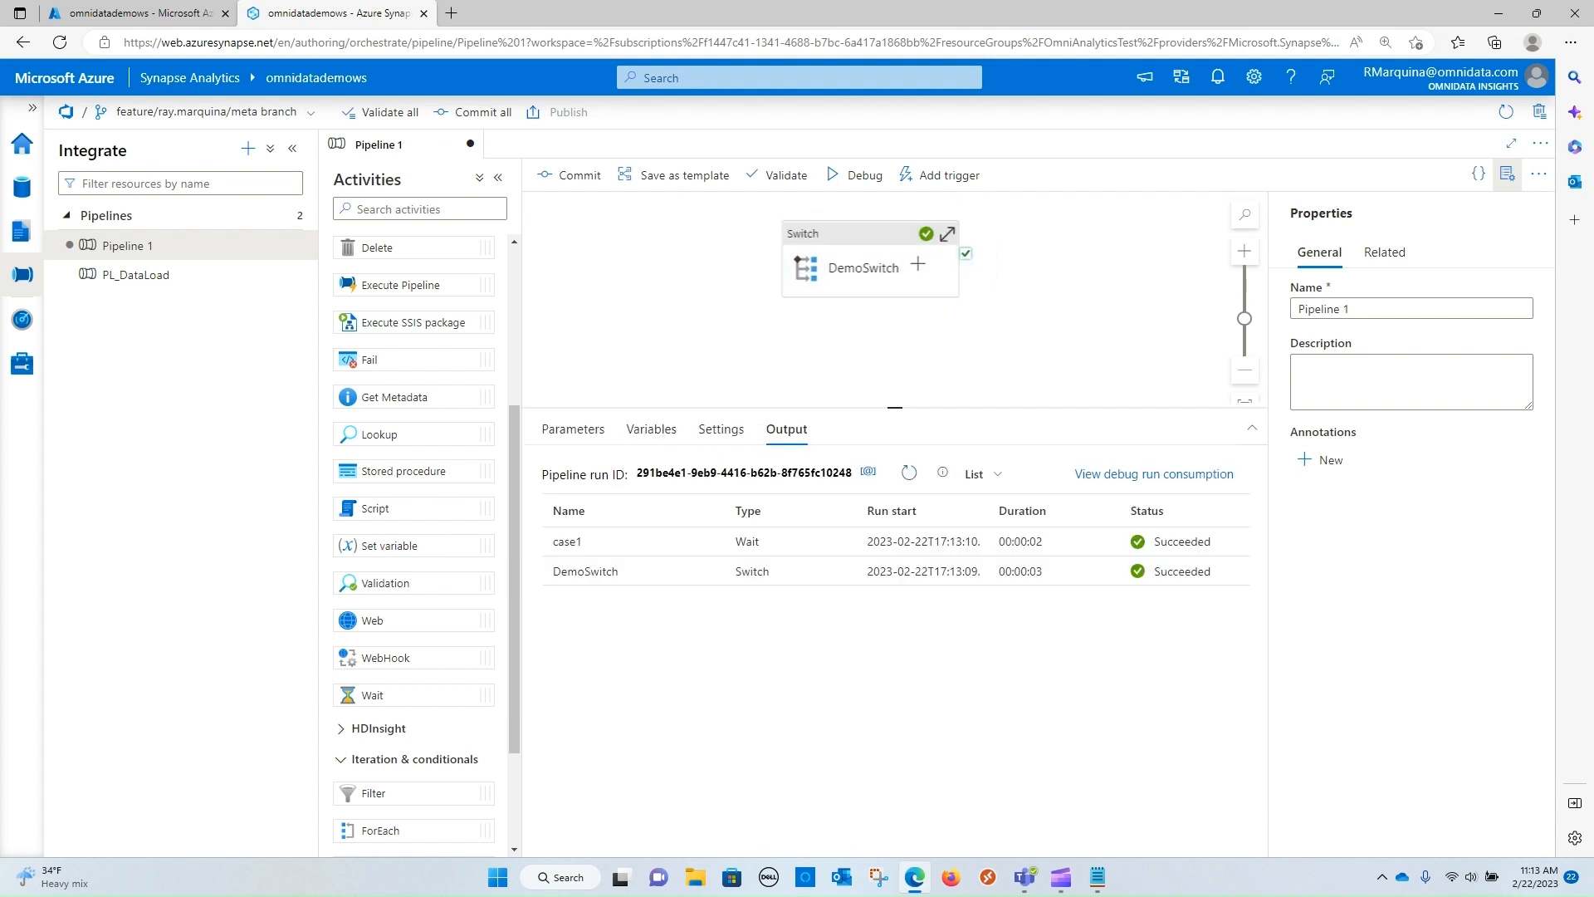
click(854, 174)
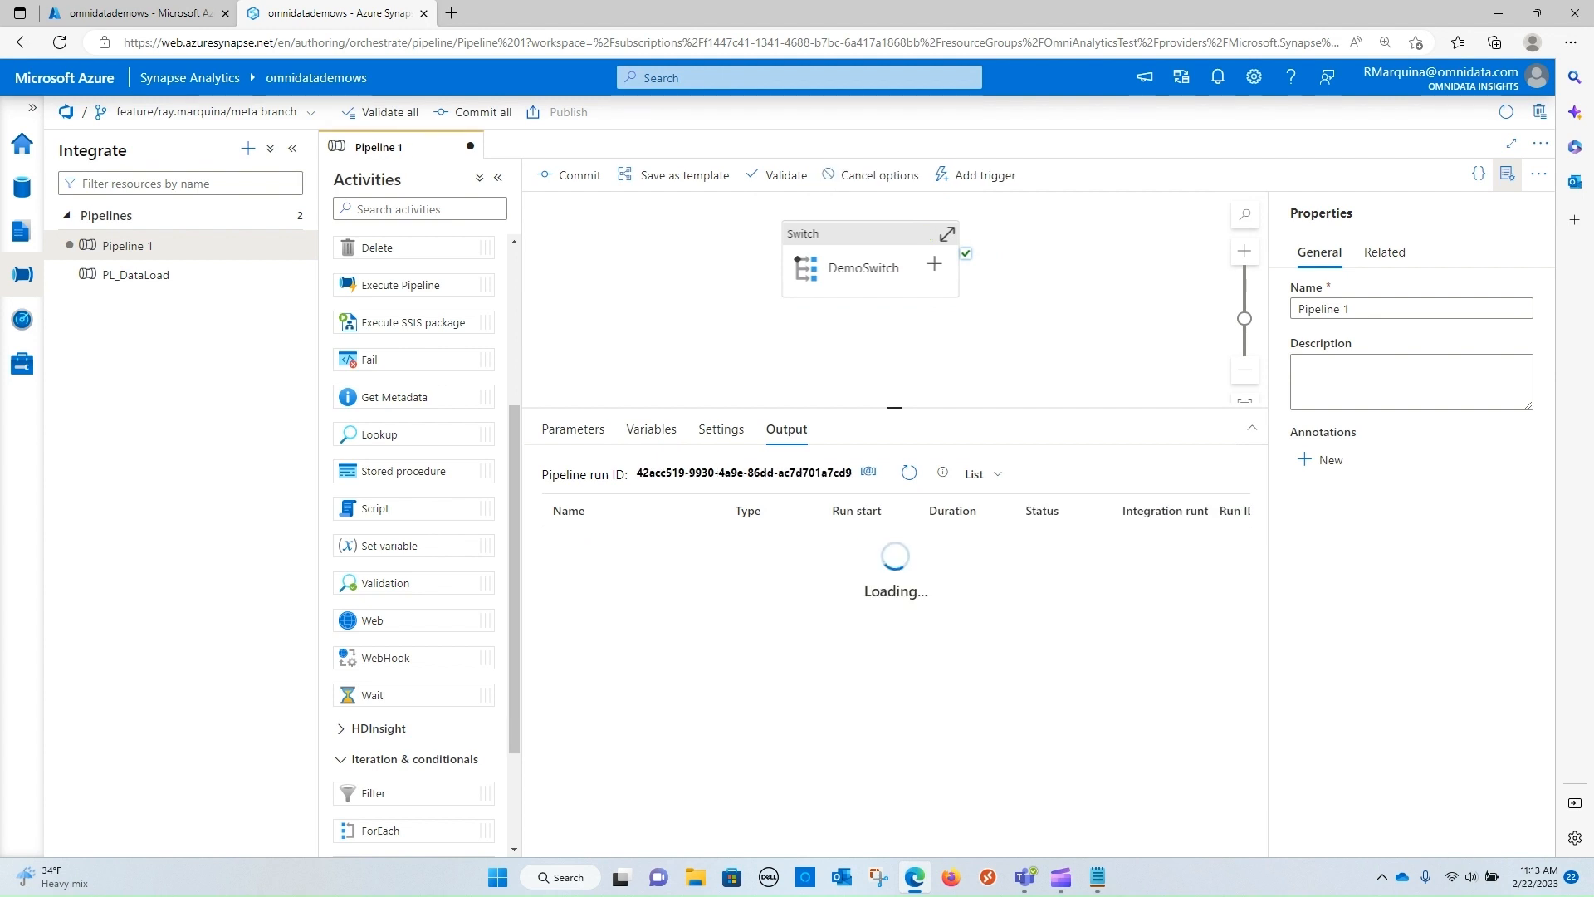
click(909, 472)
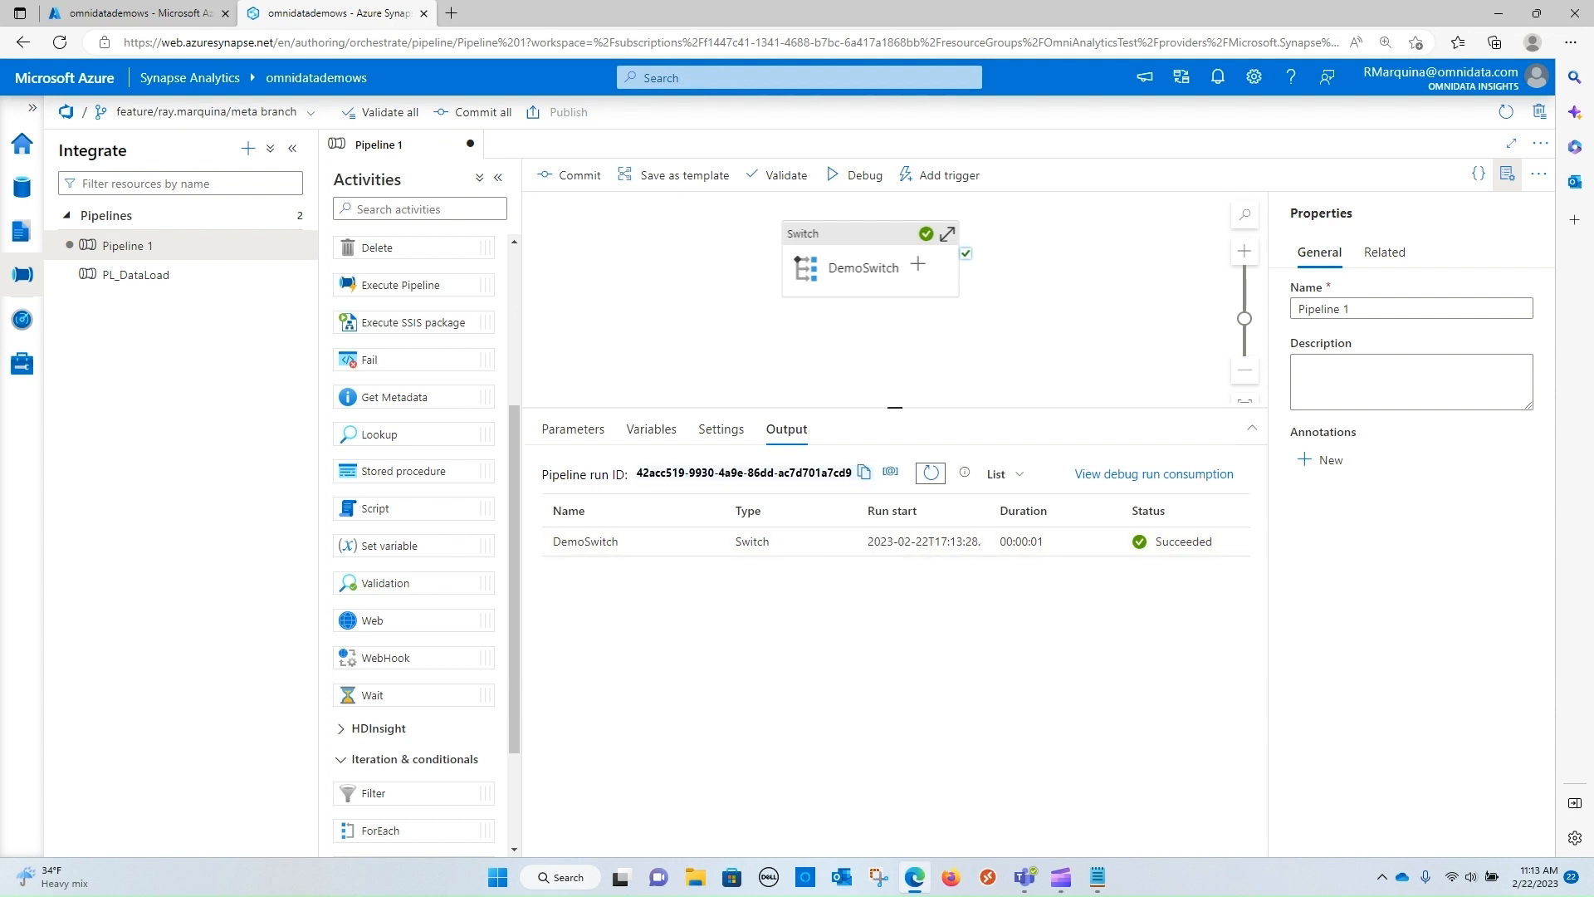
Show the DemoSwitch expression and case list again and enlarge the canvas area above them
click(914, 233)
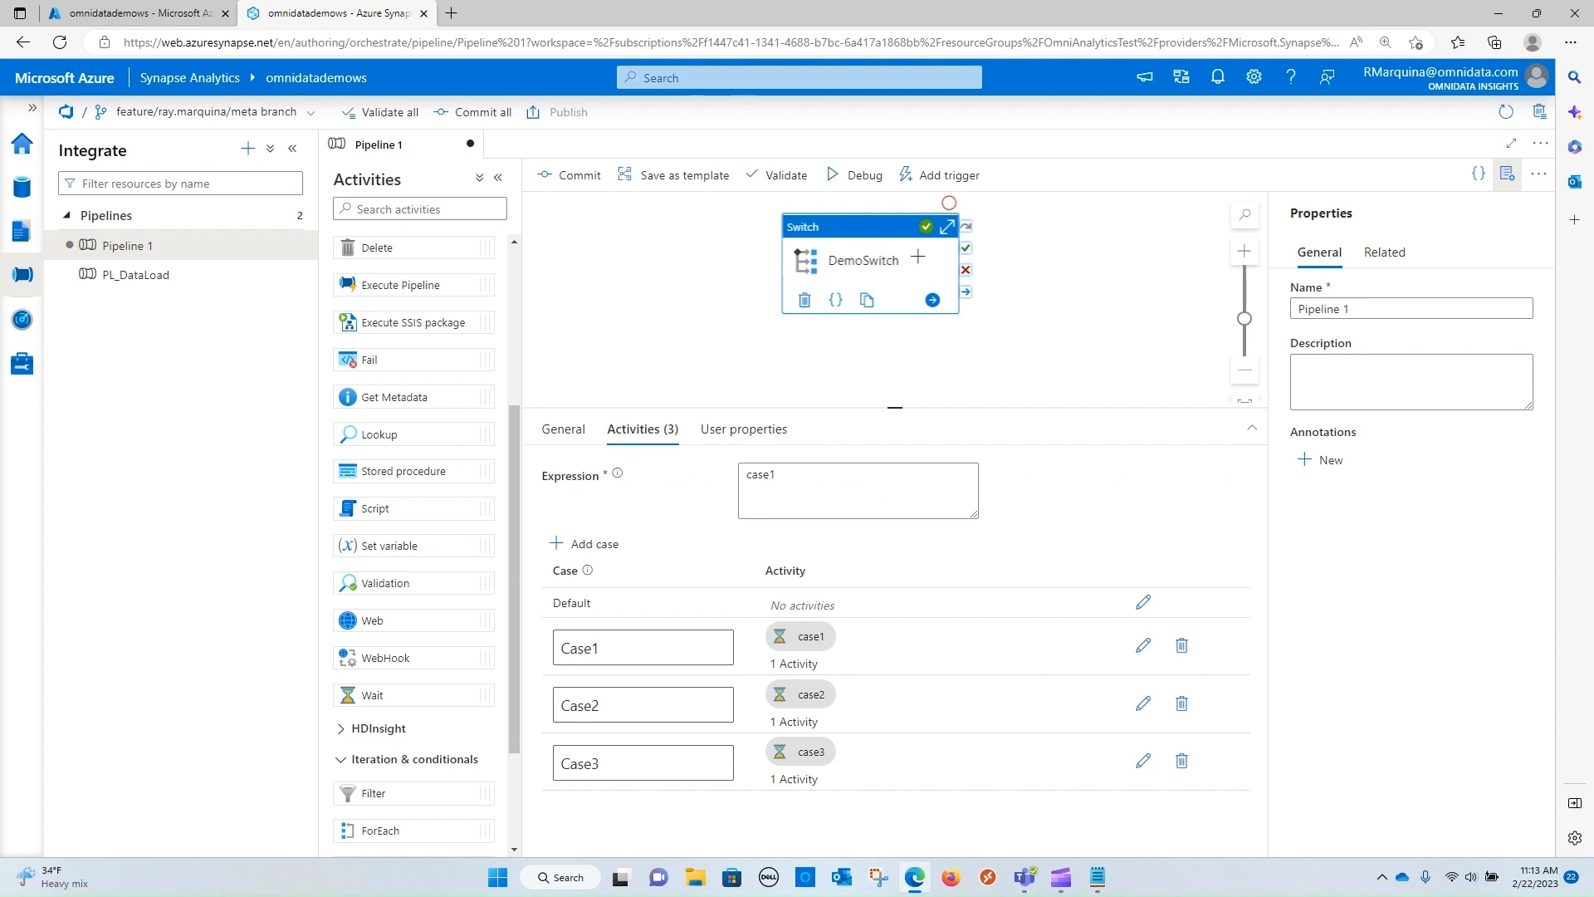
drag(895, 407, 895, 475)
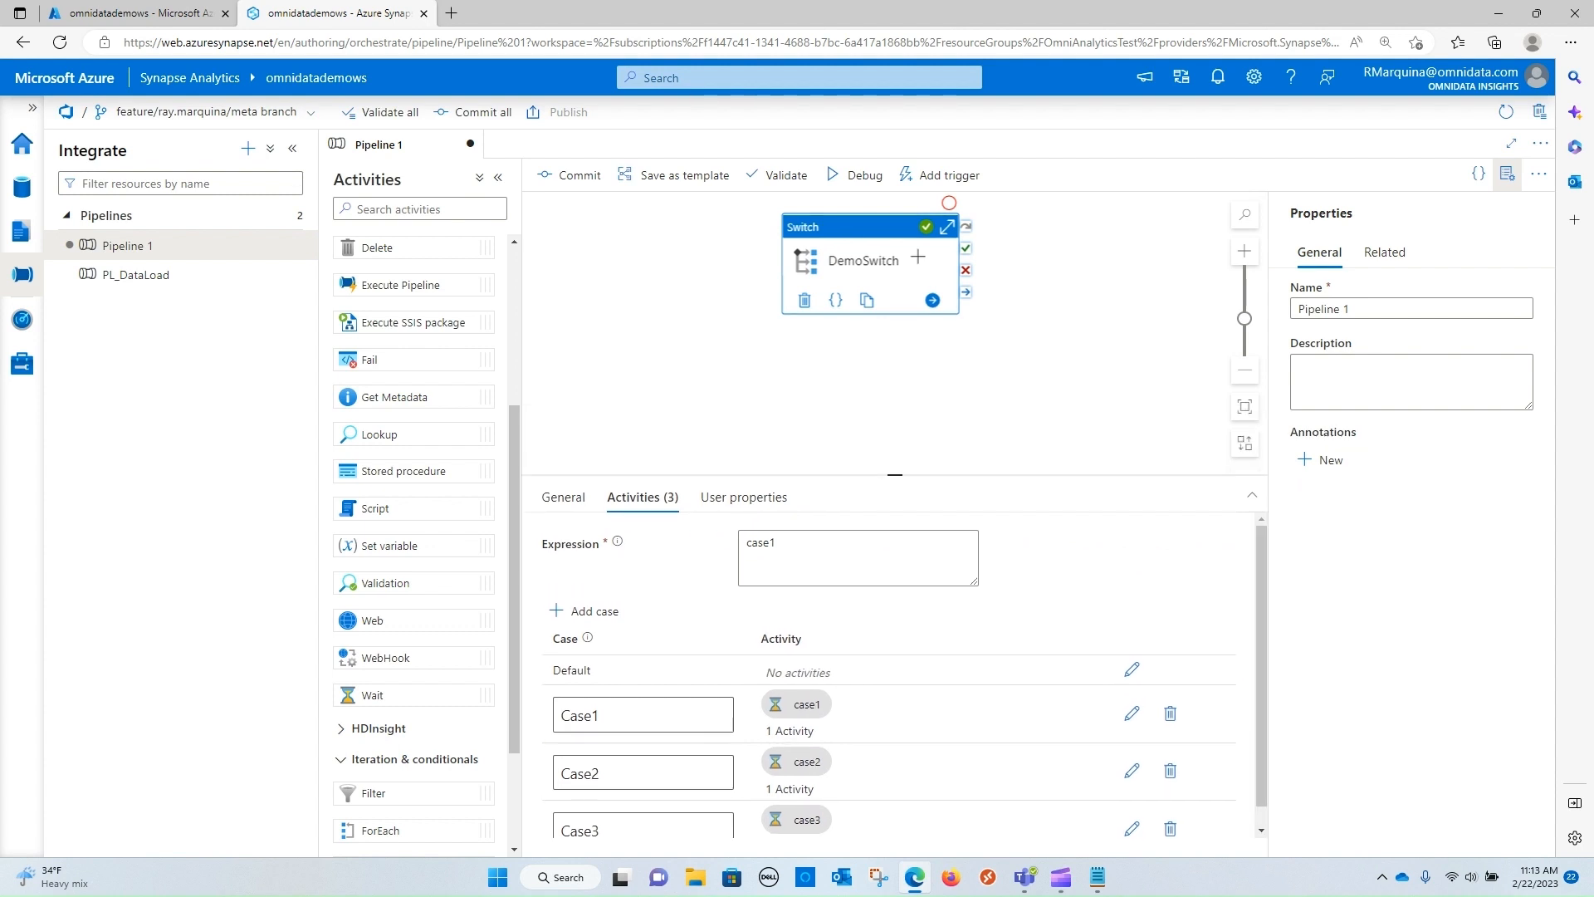